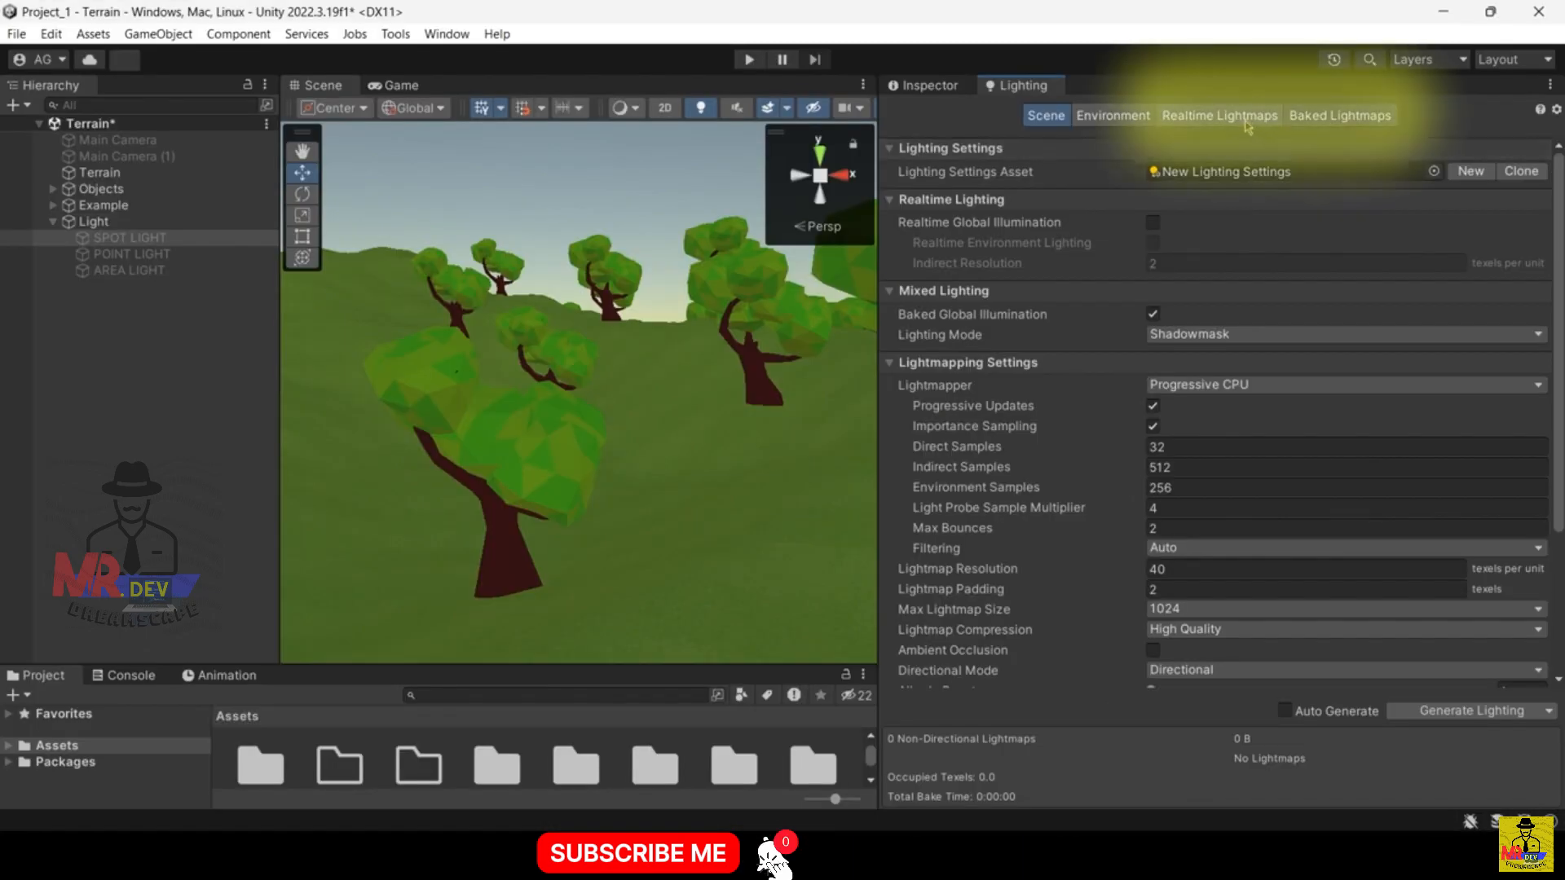
- Look over the realtime and baked lightmap views of the lighting settings
left_click(1245, 123)
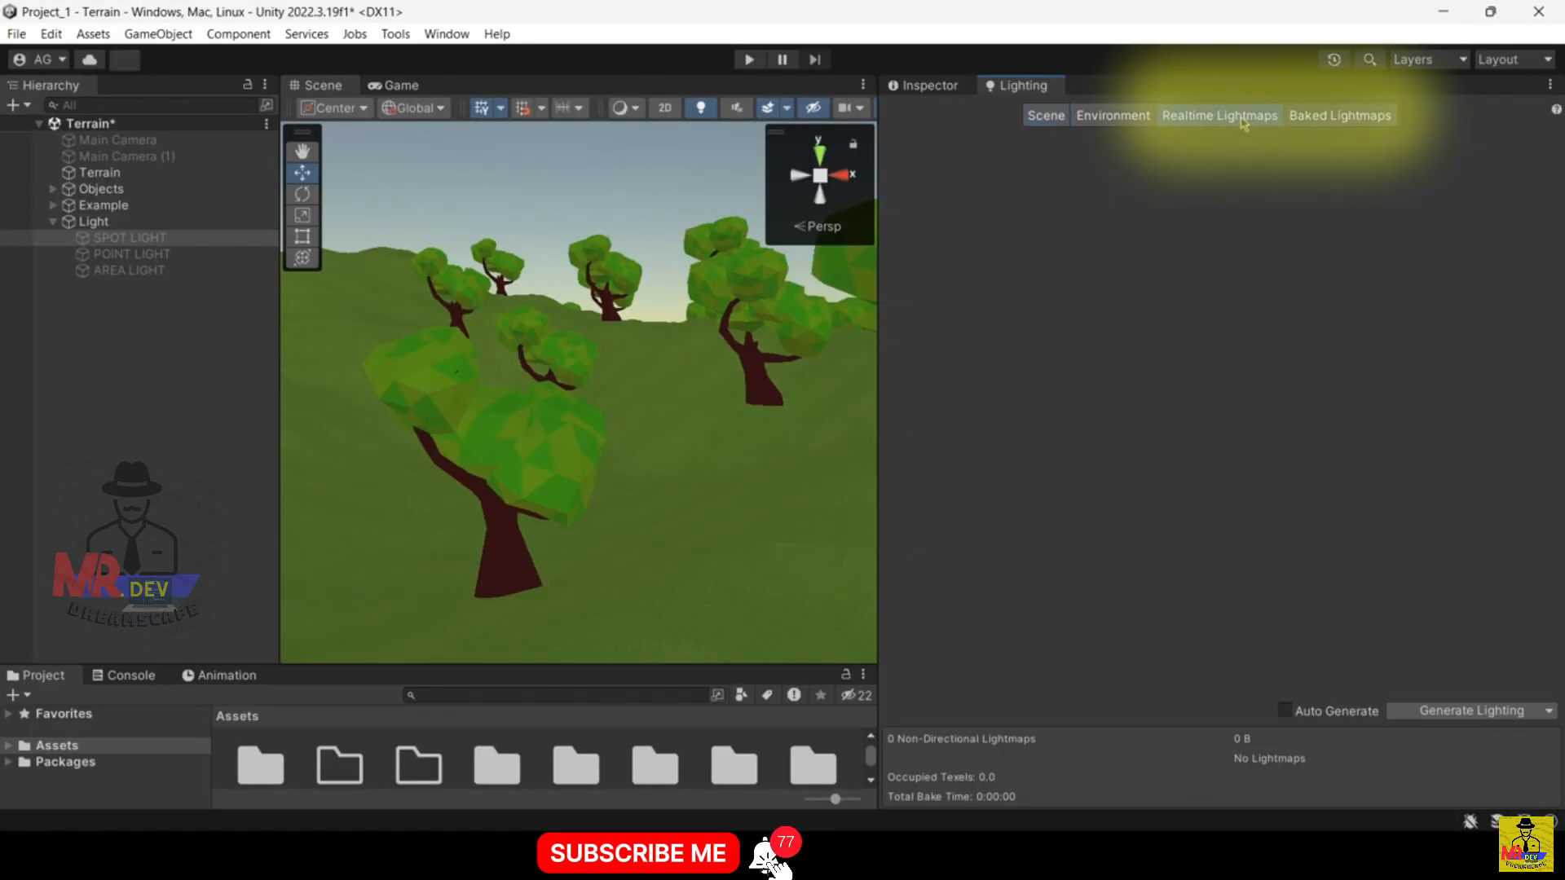
left_click(1335, 120)
left_click(1243, 119)
left_click(1337, 120)
left_click(1219, 115)
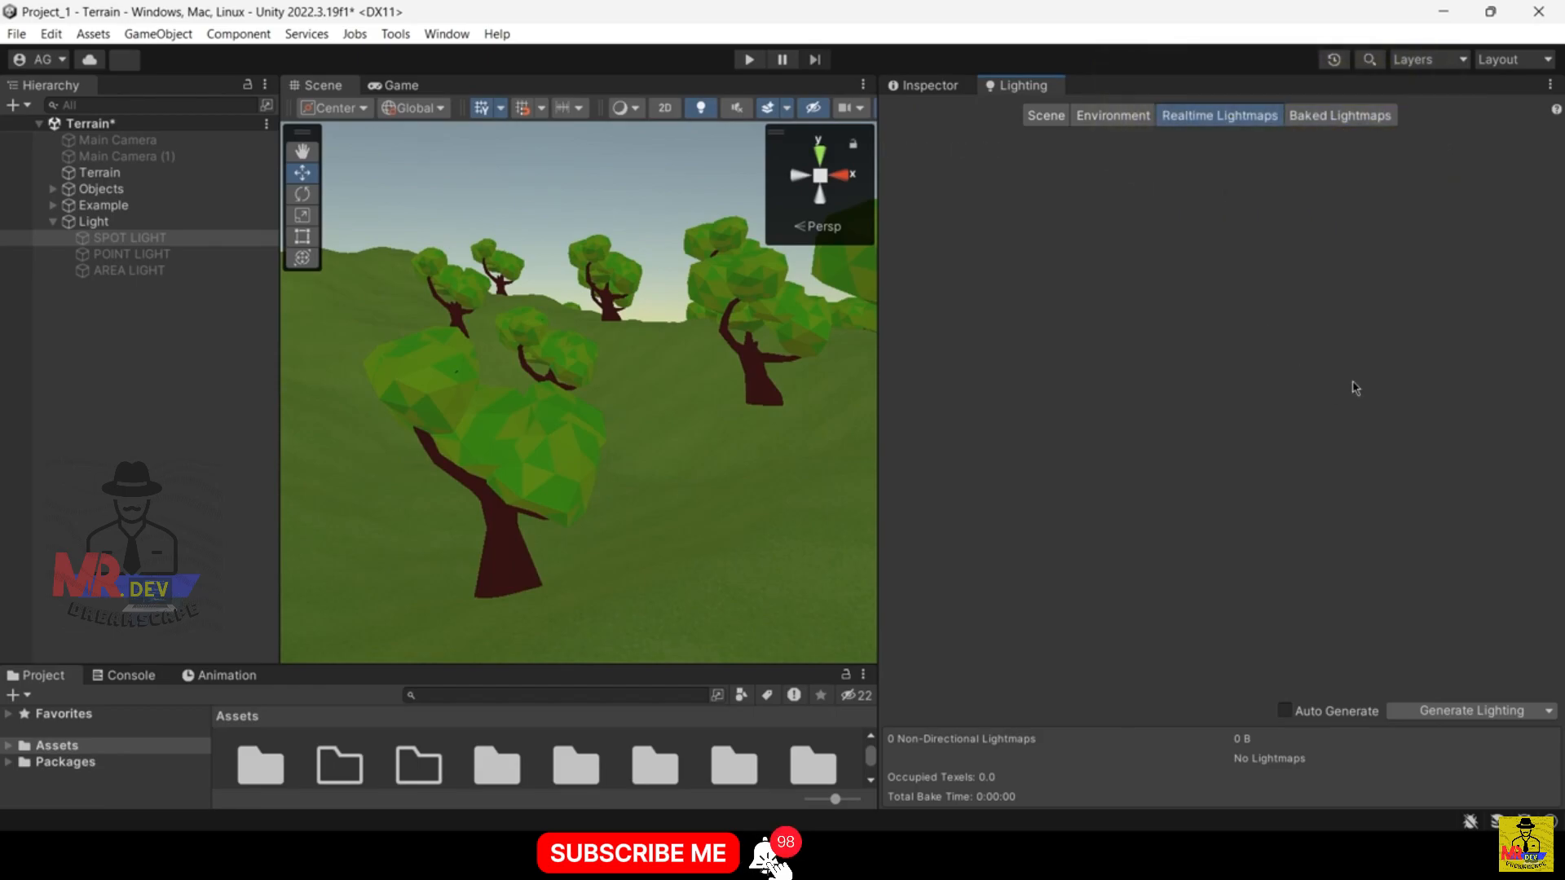
- Change the color space to Linear in the project's Player settings under Other Settings, and close the project settings
left_click(16, 34)
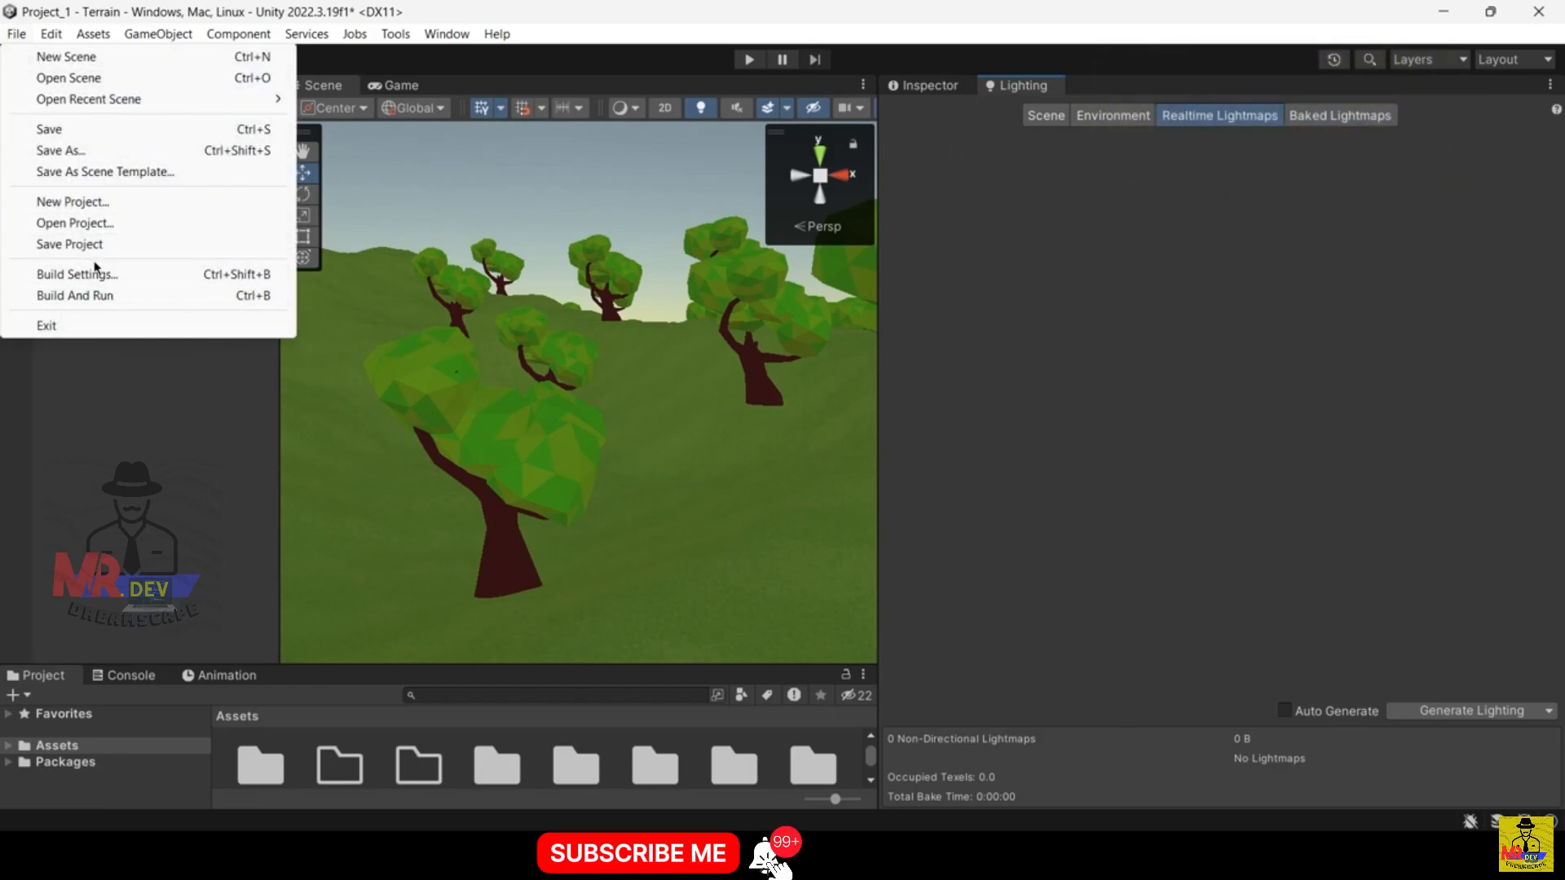
left_click(51, 33)
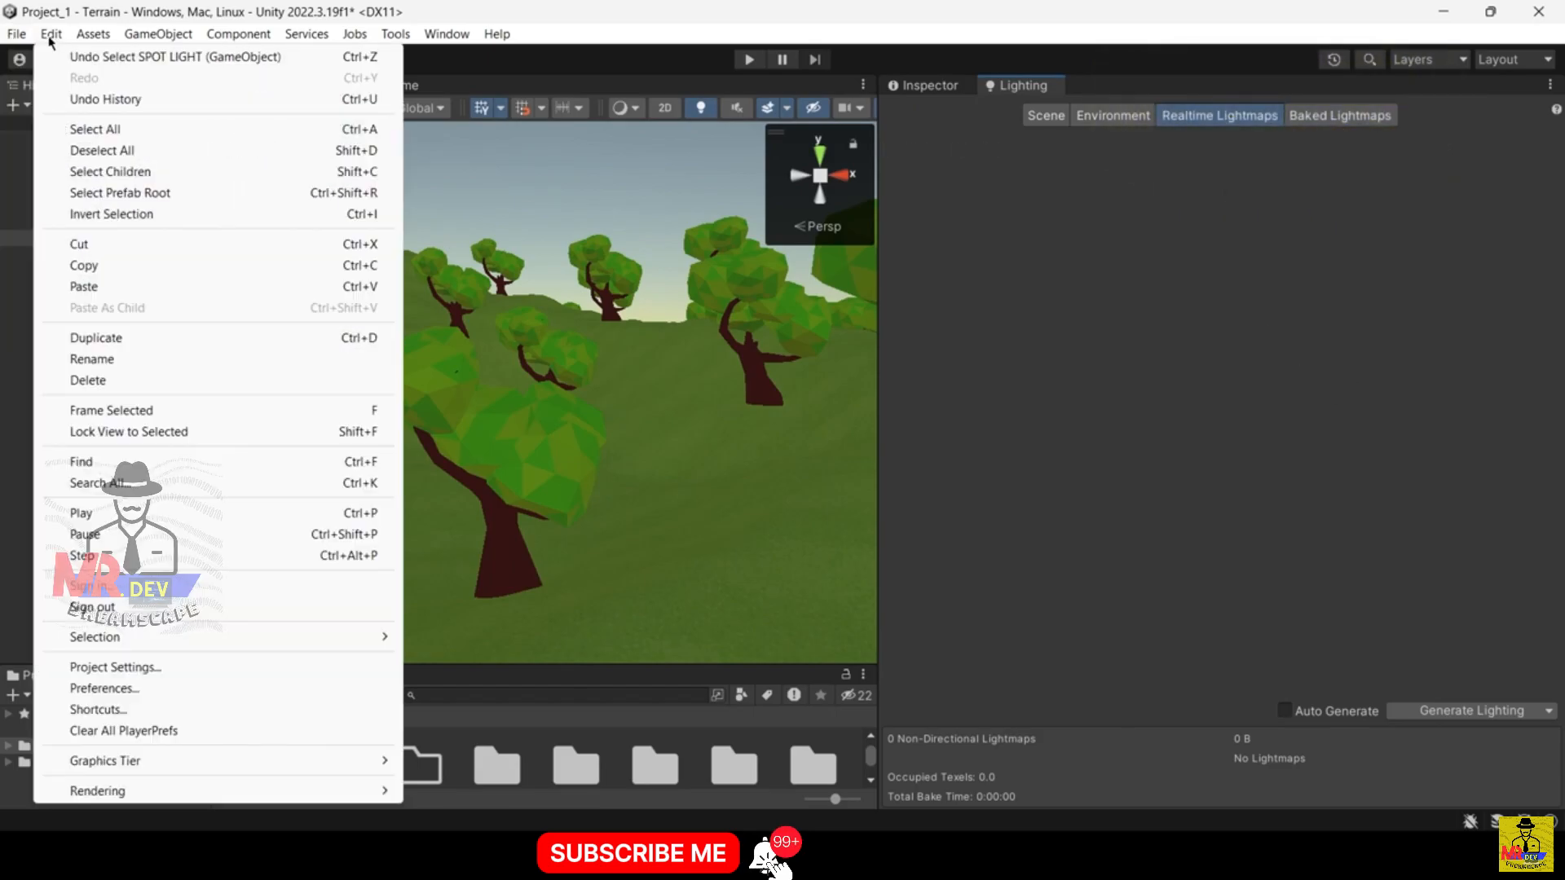
left_click(187, 673)
left_click(395, 418)
left_click(412, 434)
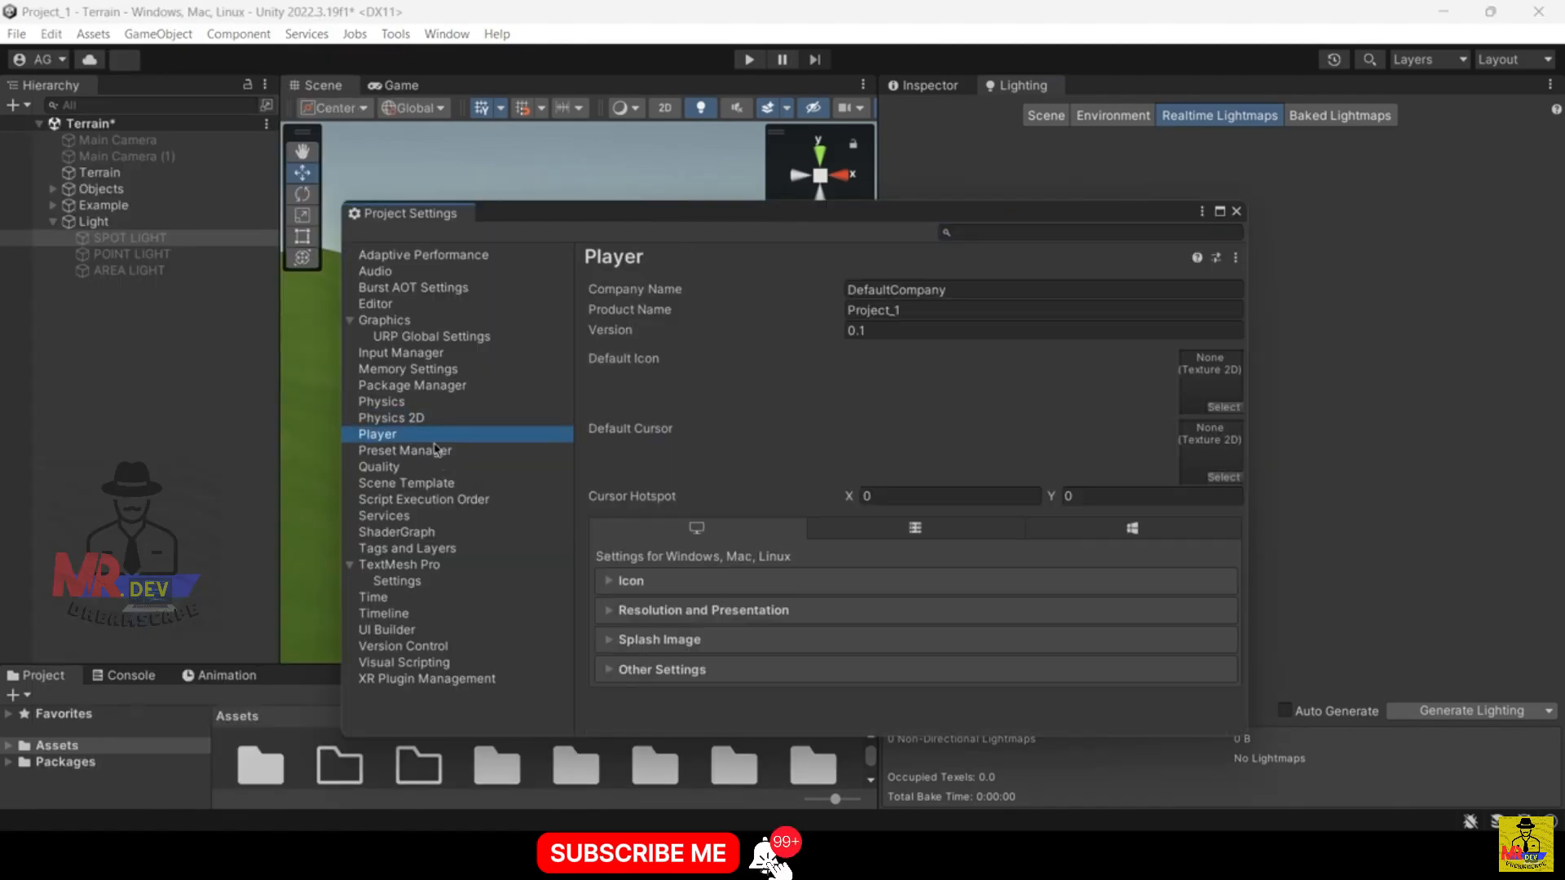
left_click(661, 669)
scroll(778, 611, "down", 3)
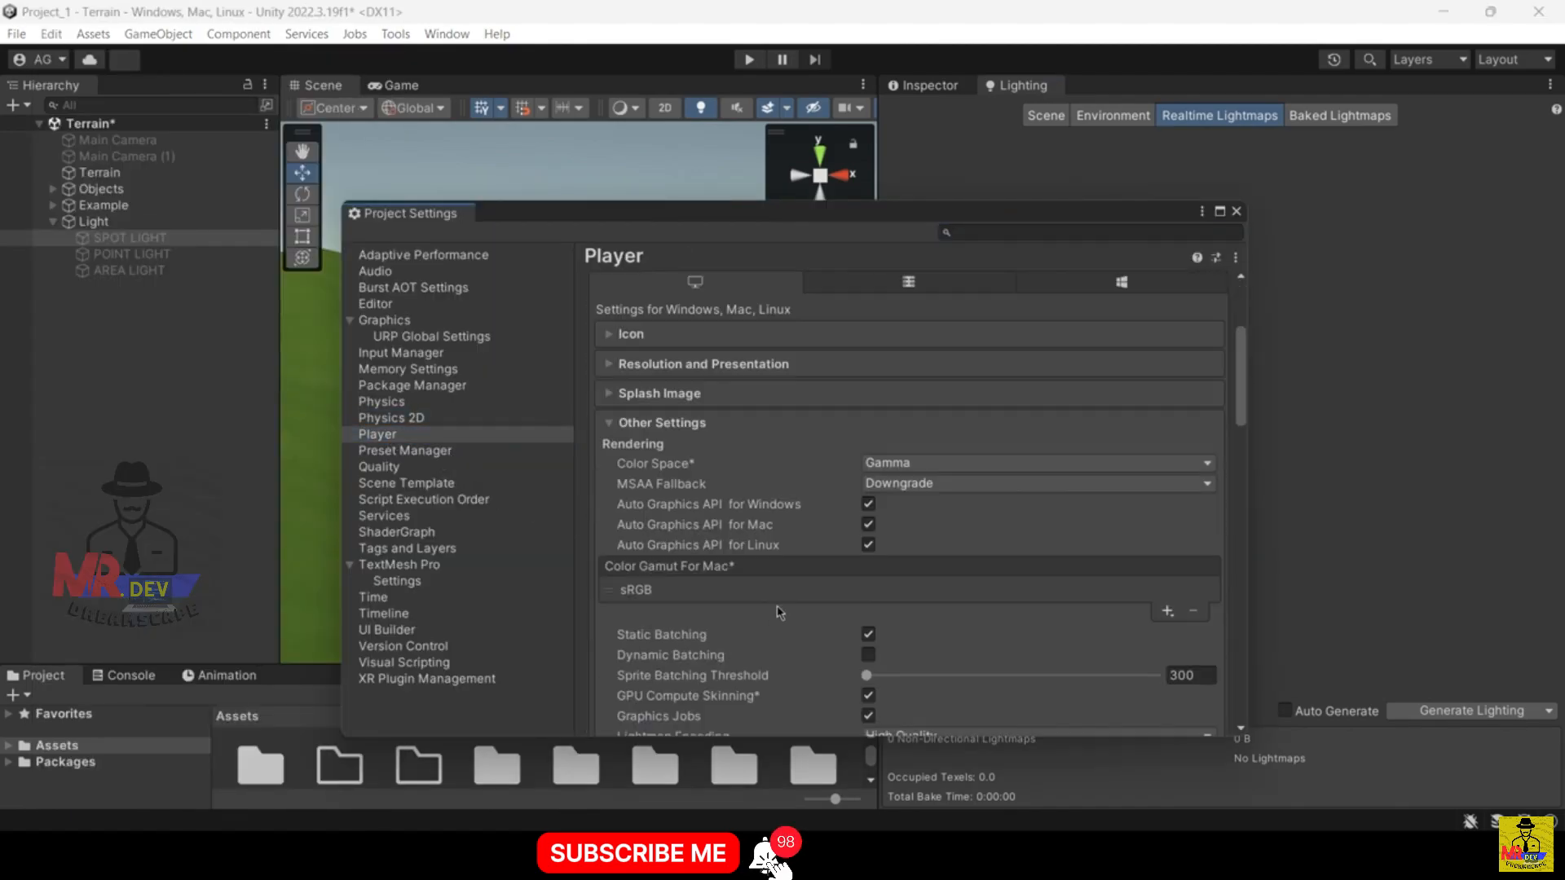
left_click(913, 463)
left_click(898, 508)
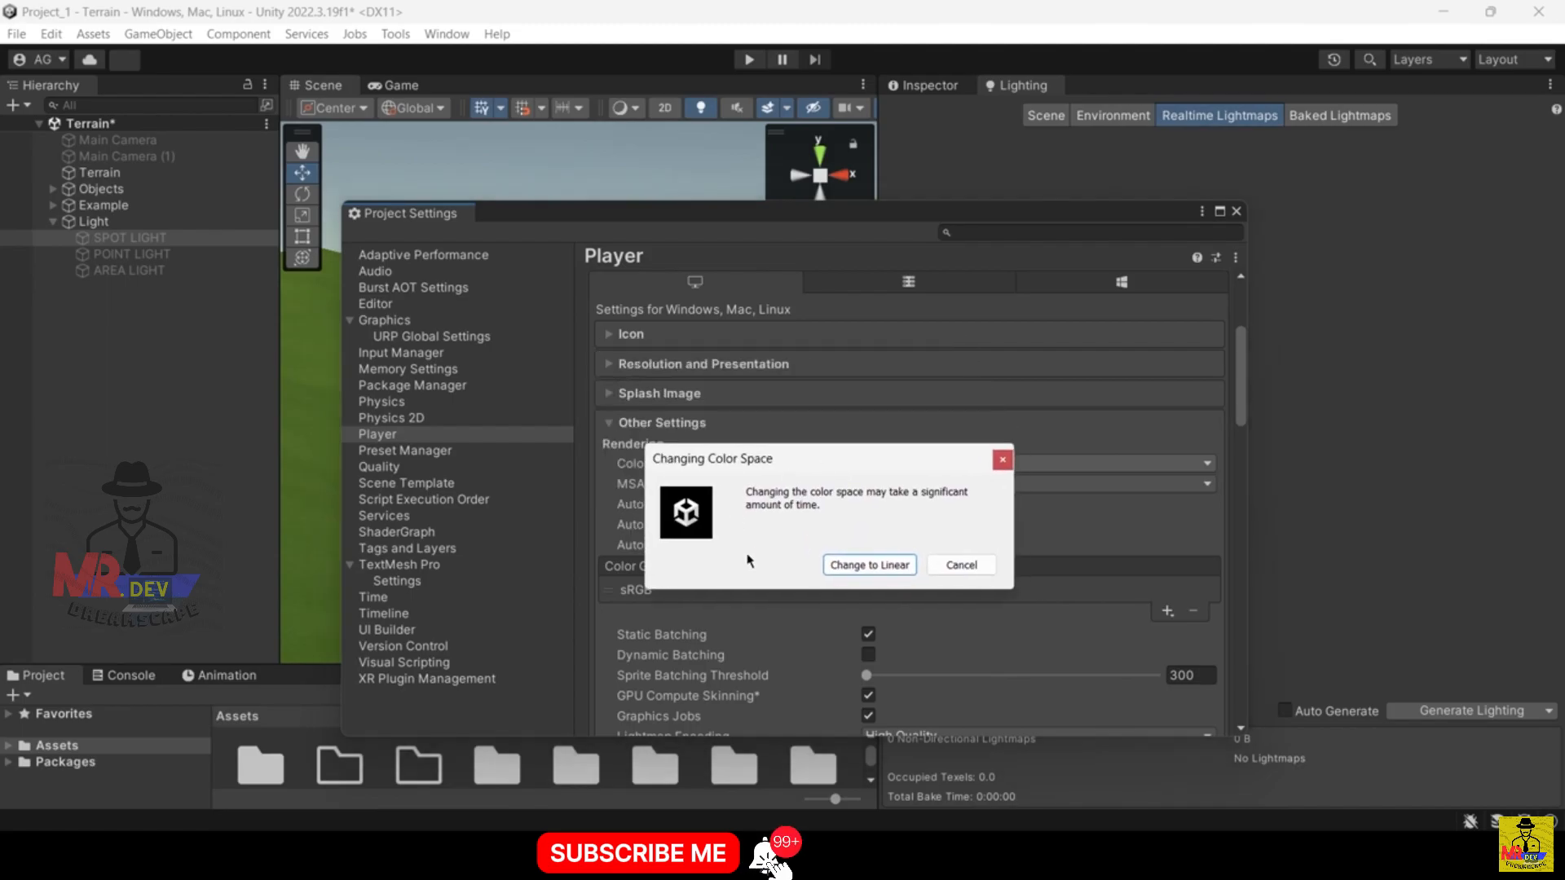
left_click(869, 565)
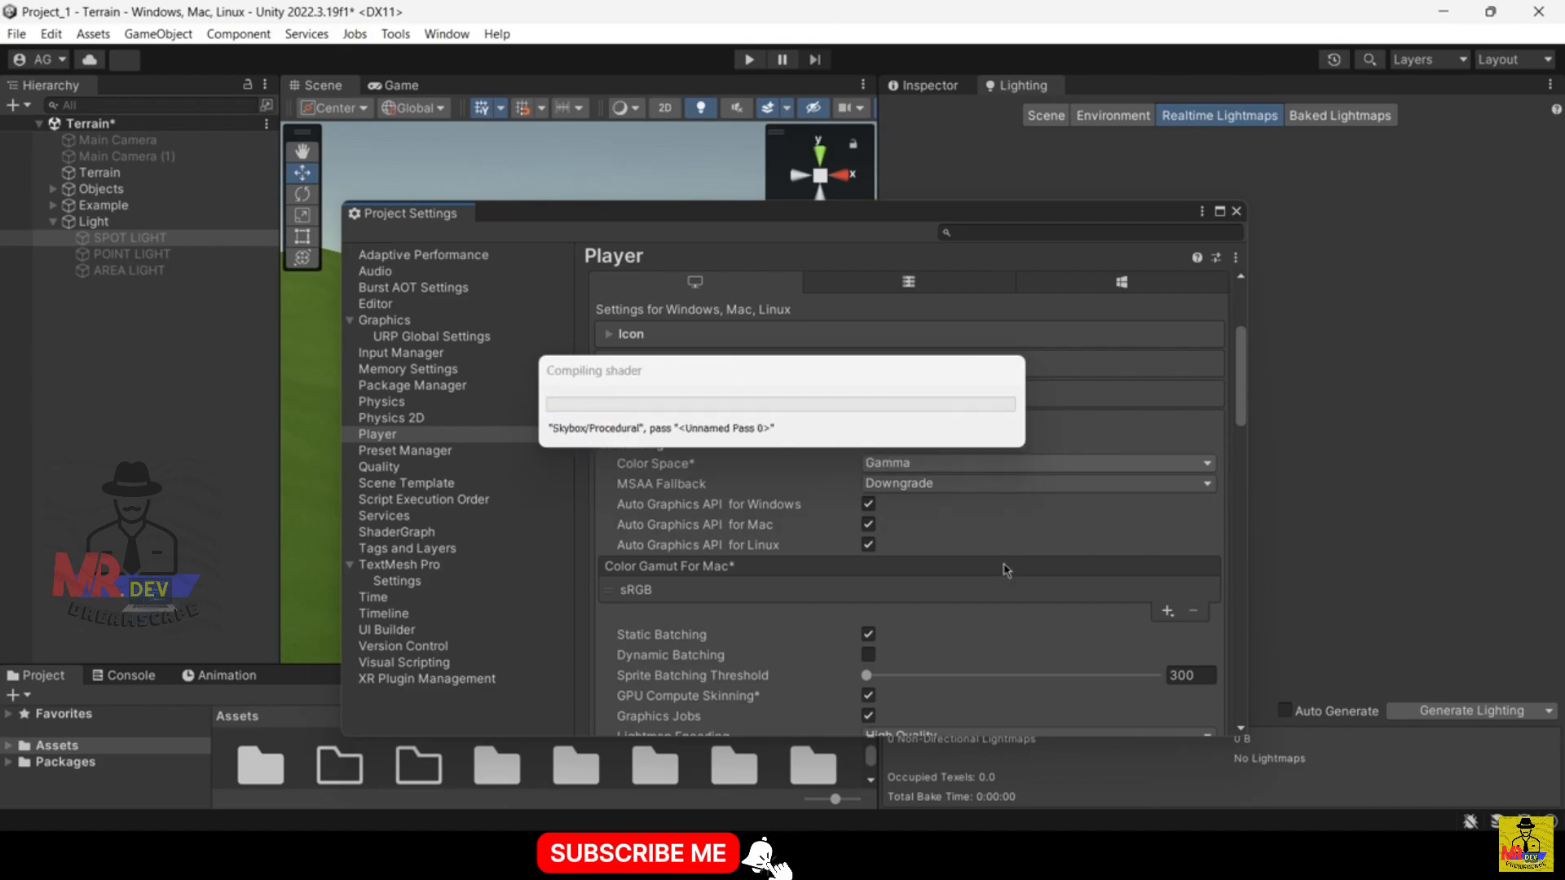
left_click(1235, 213)
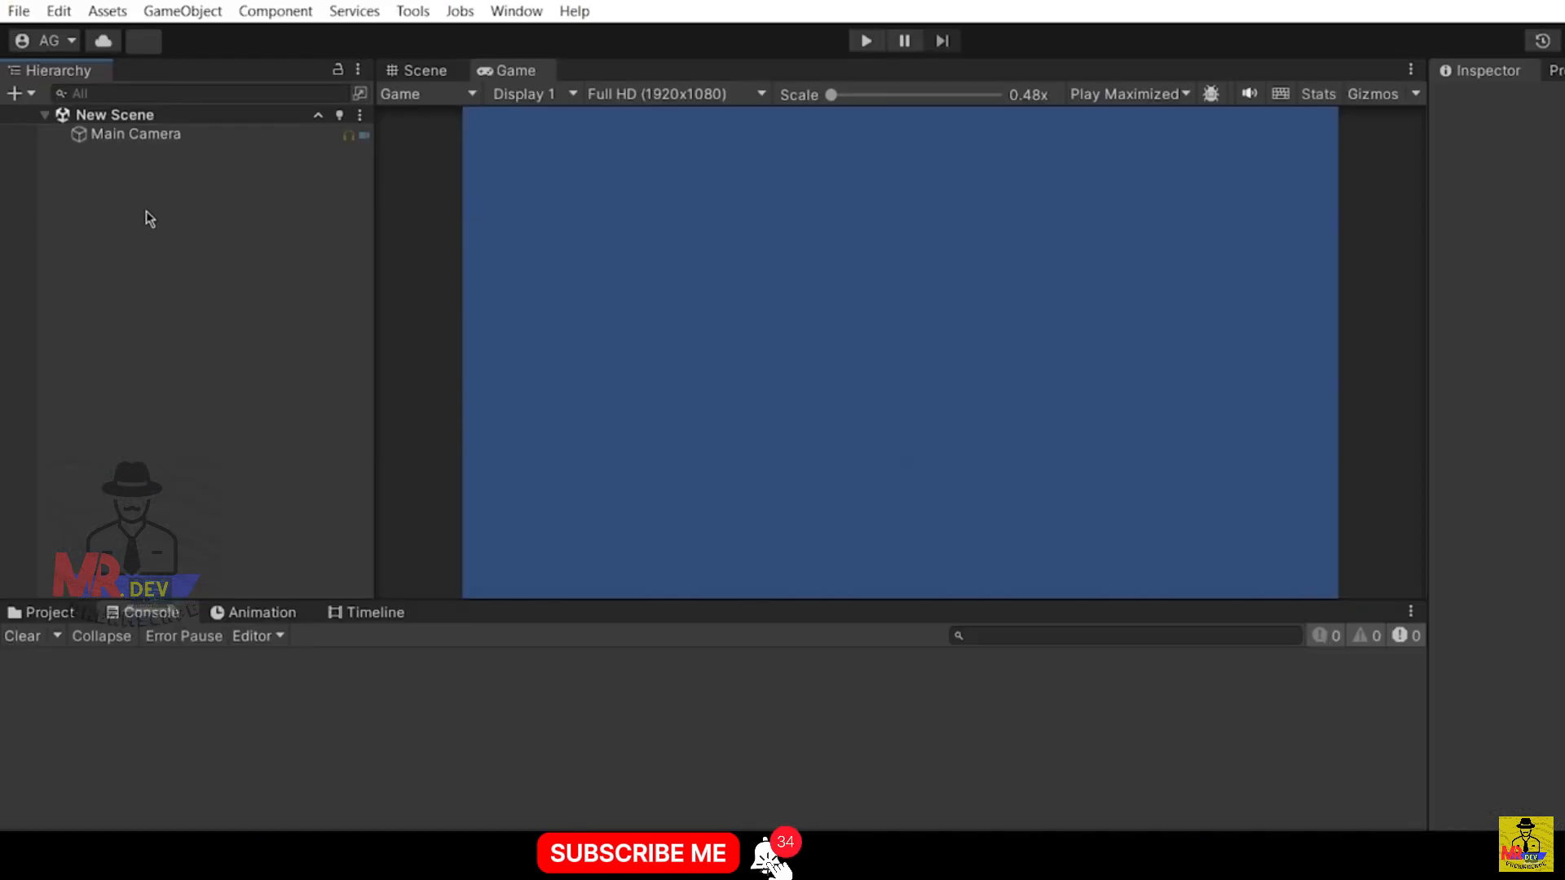
- Create a Global Volume object in the New Scene
right_click(145, 205)
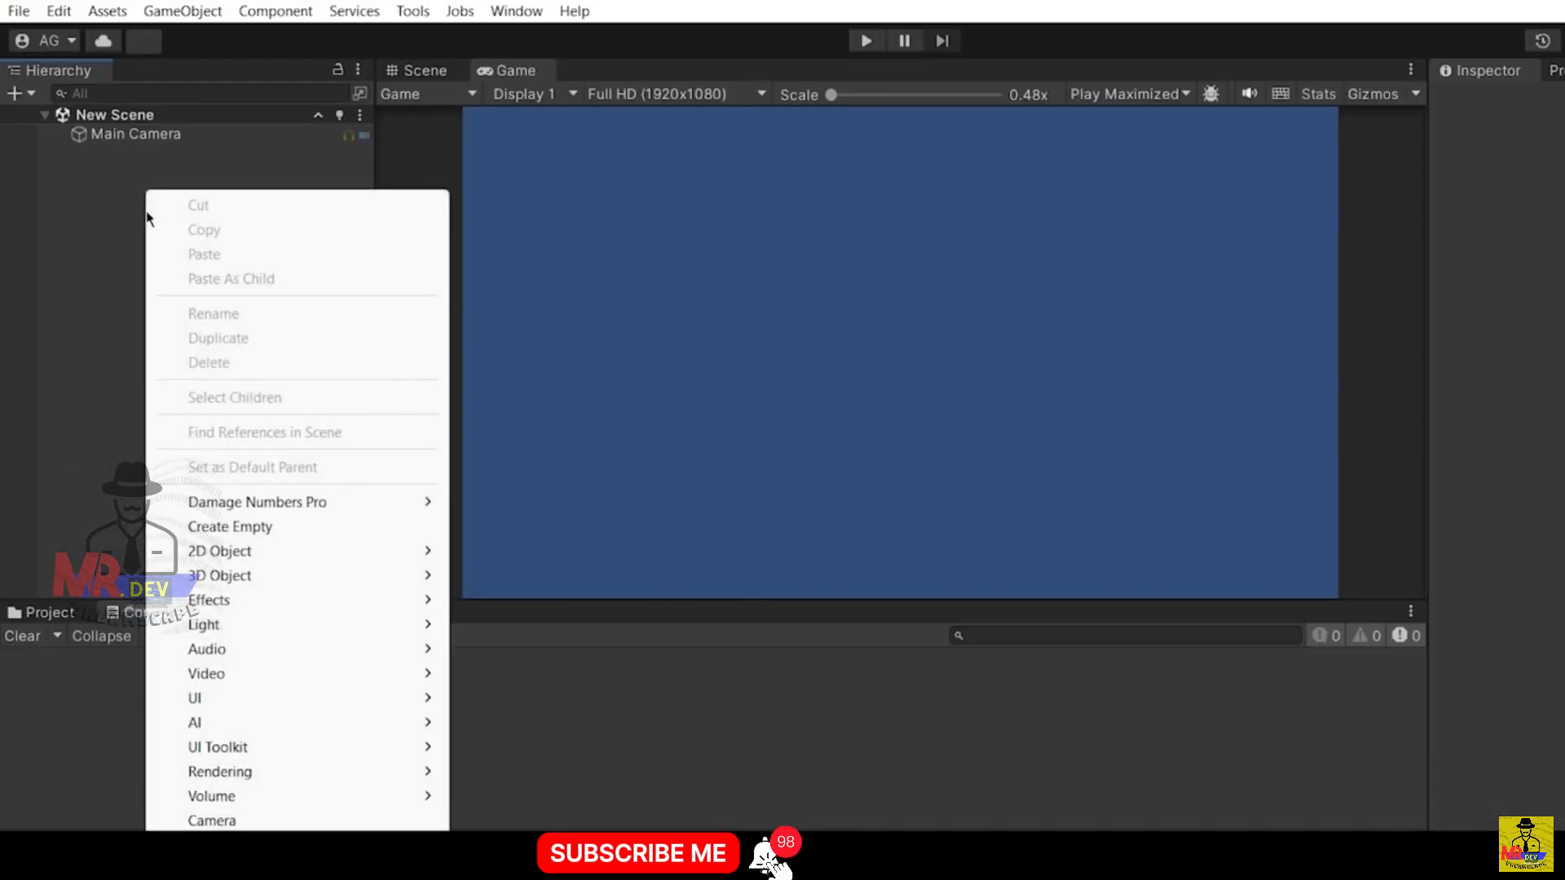
mouse_move(290, 798)
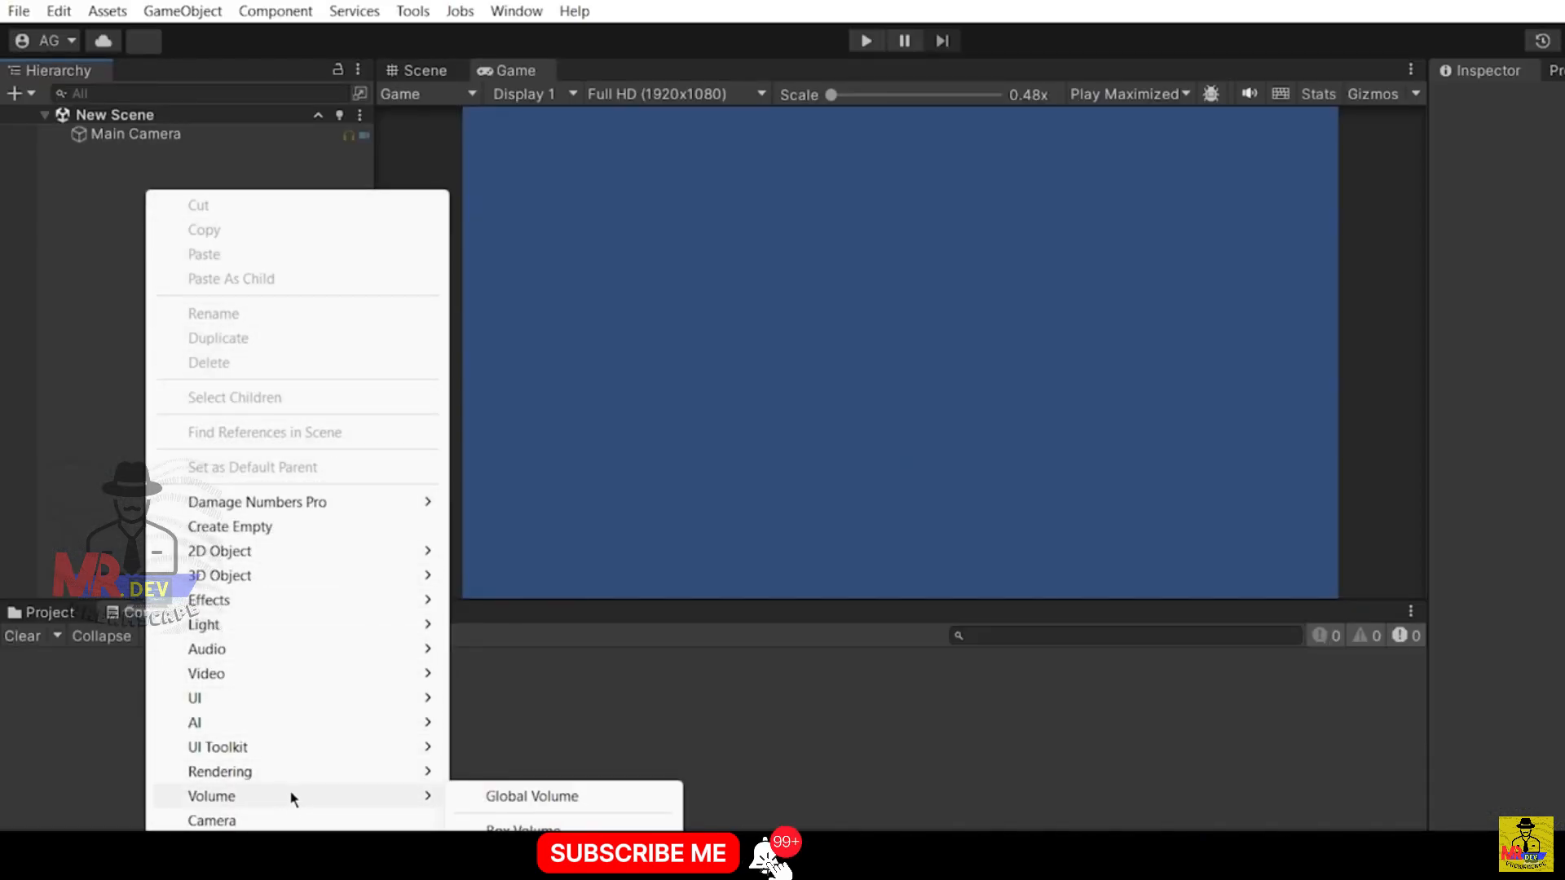
left_click(518, 798)
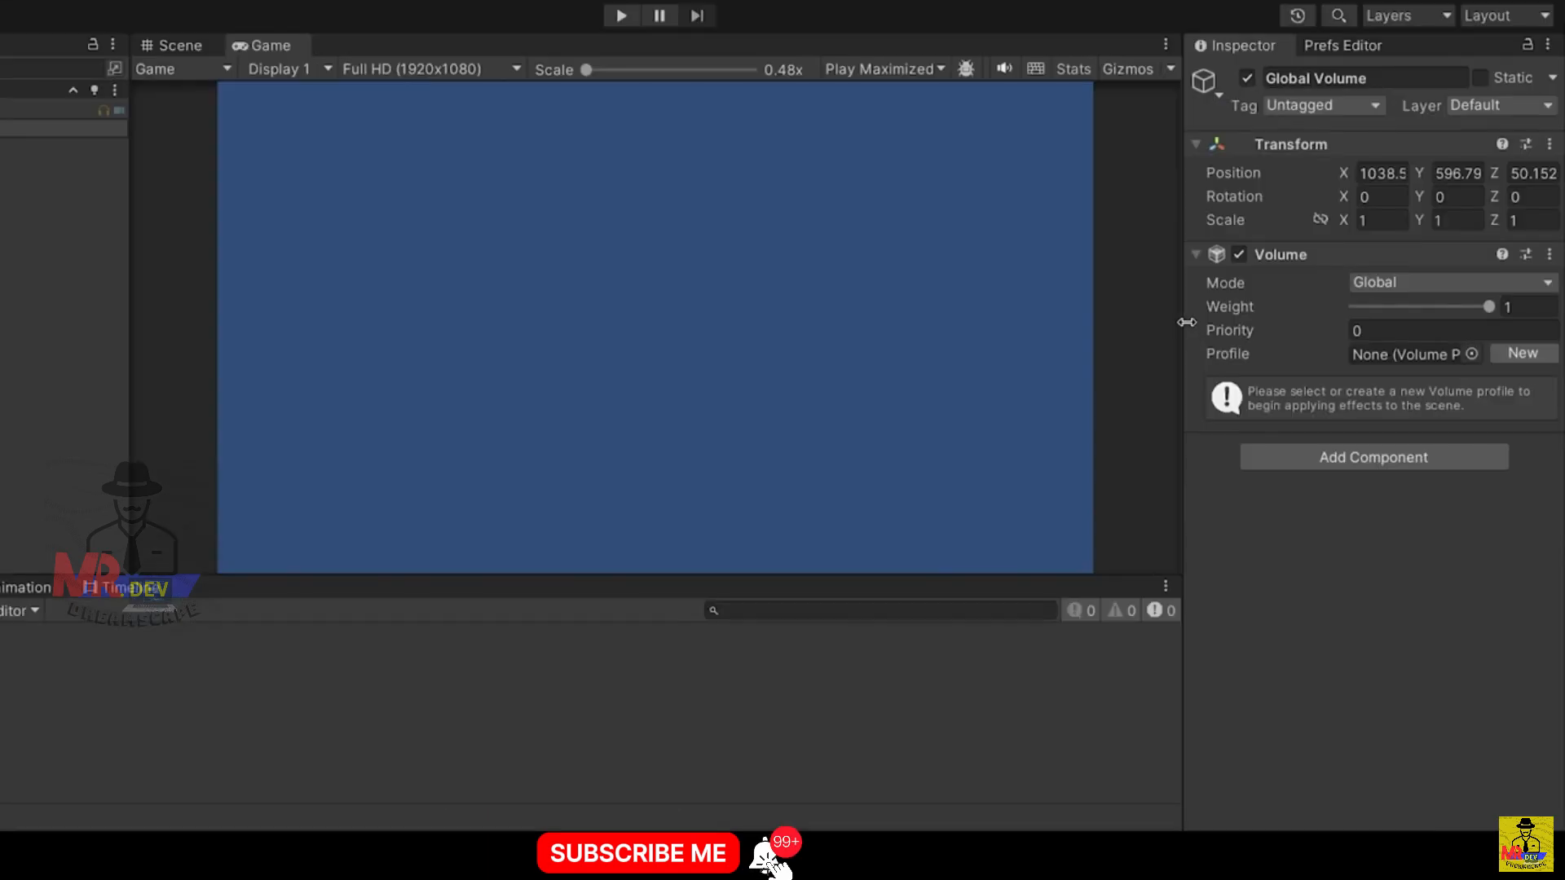
- Widen the Inspector and enable Post Processing in the Main Camera's rendering settings
left_click_drag(1187, 322, 1021, 324)
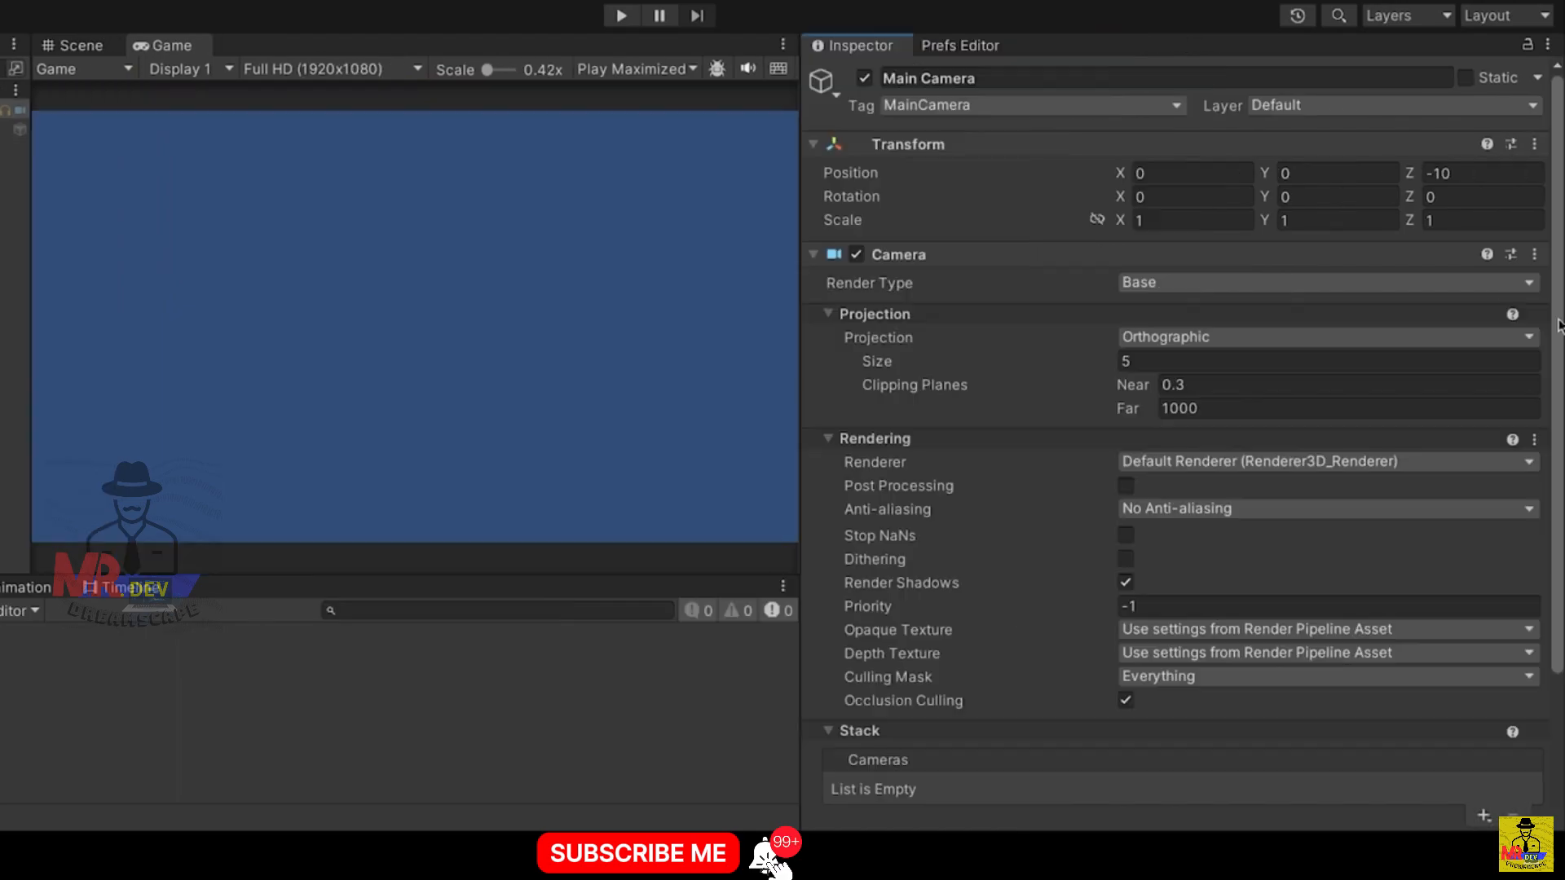
scroll(1304, 374, "down", 3)
left_click(1126, 401)
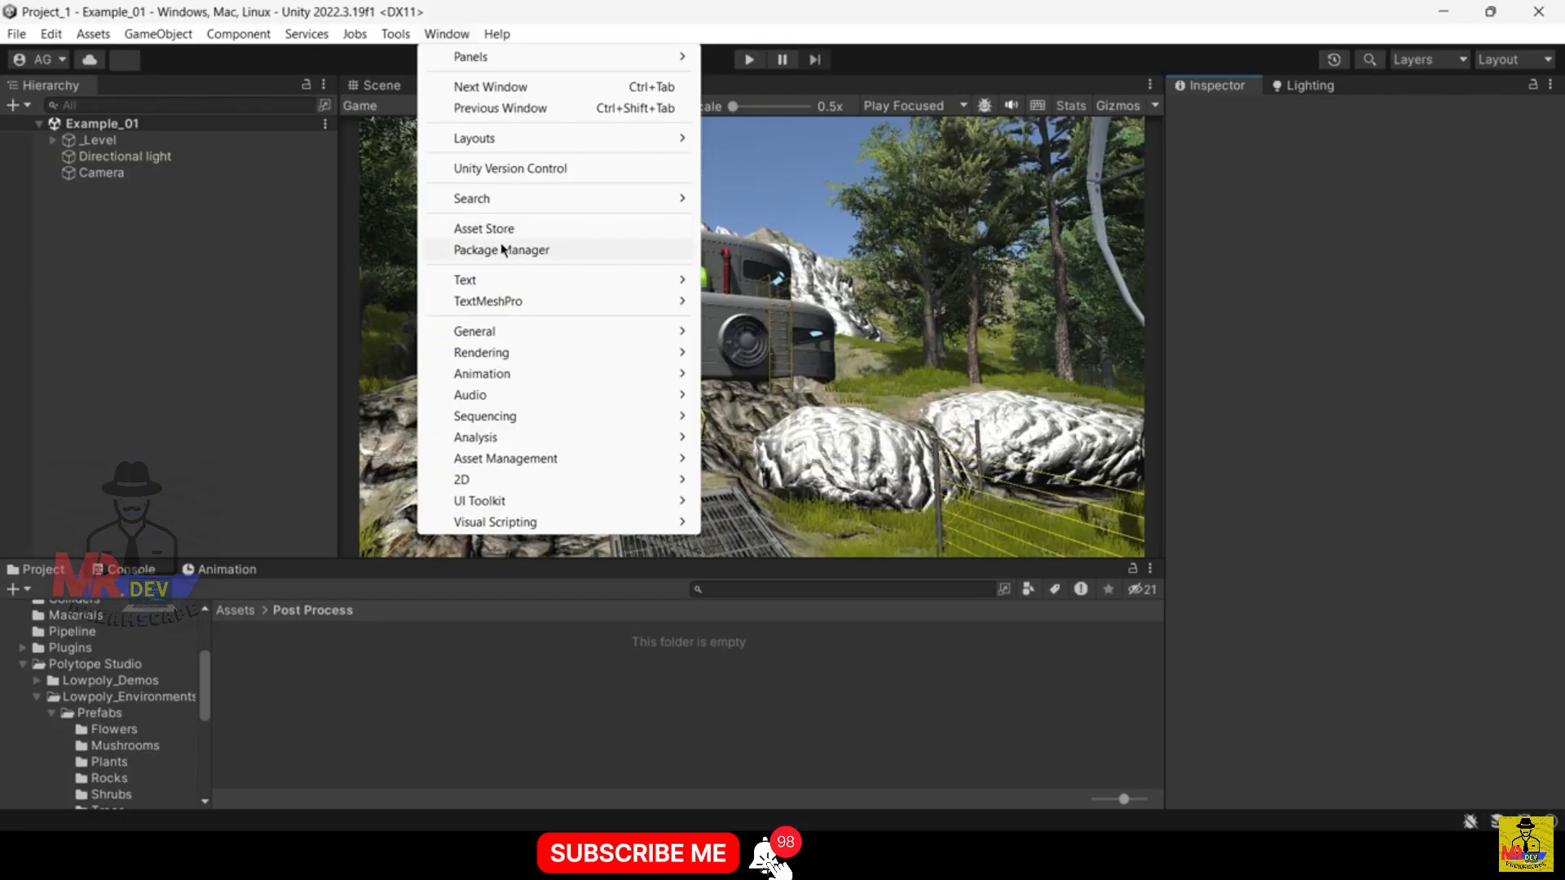
- Find the Post Processing package in the Unity Registry and install it in the project
left_click(503, 248)
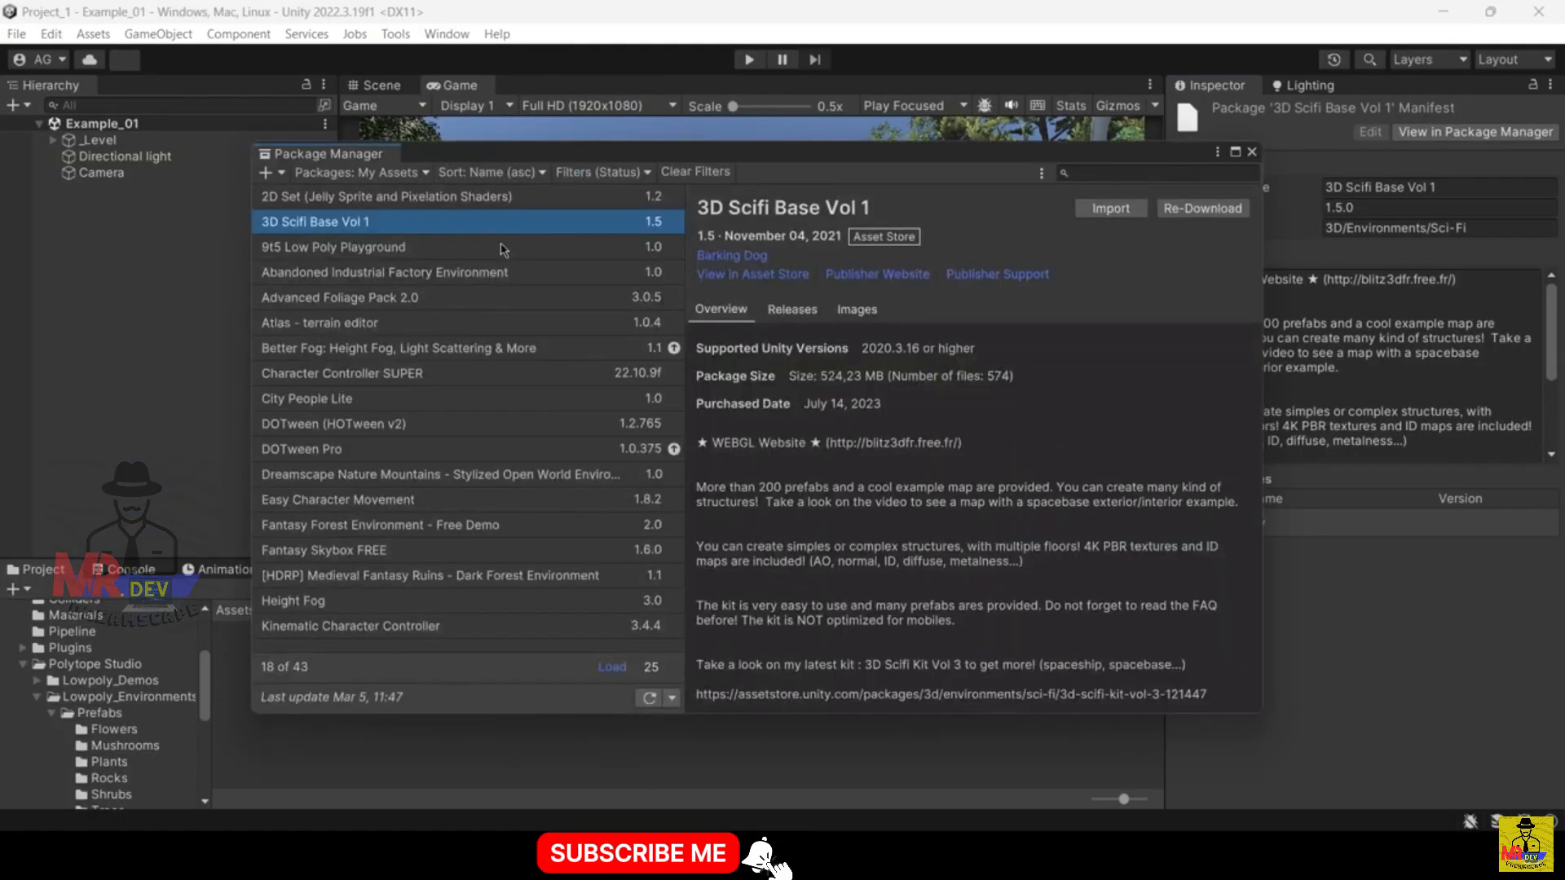
left_click(391, 173)
left_click(380, 197)
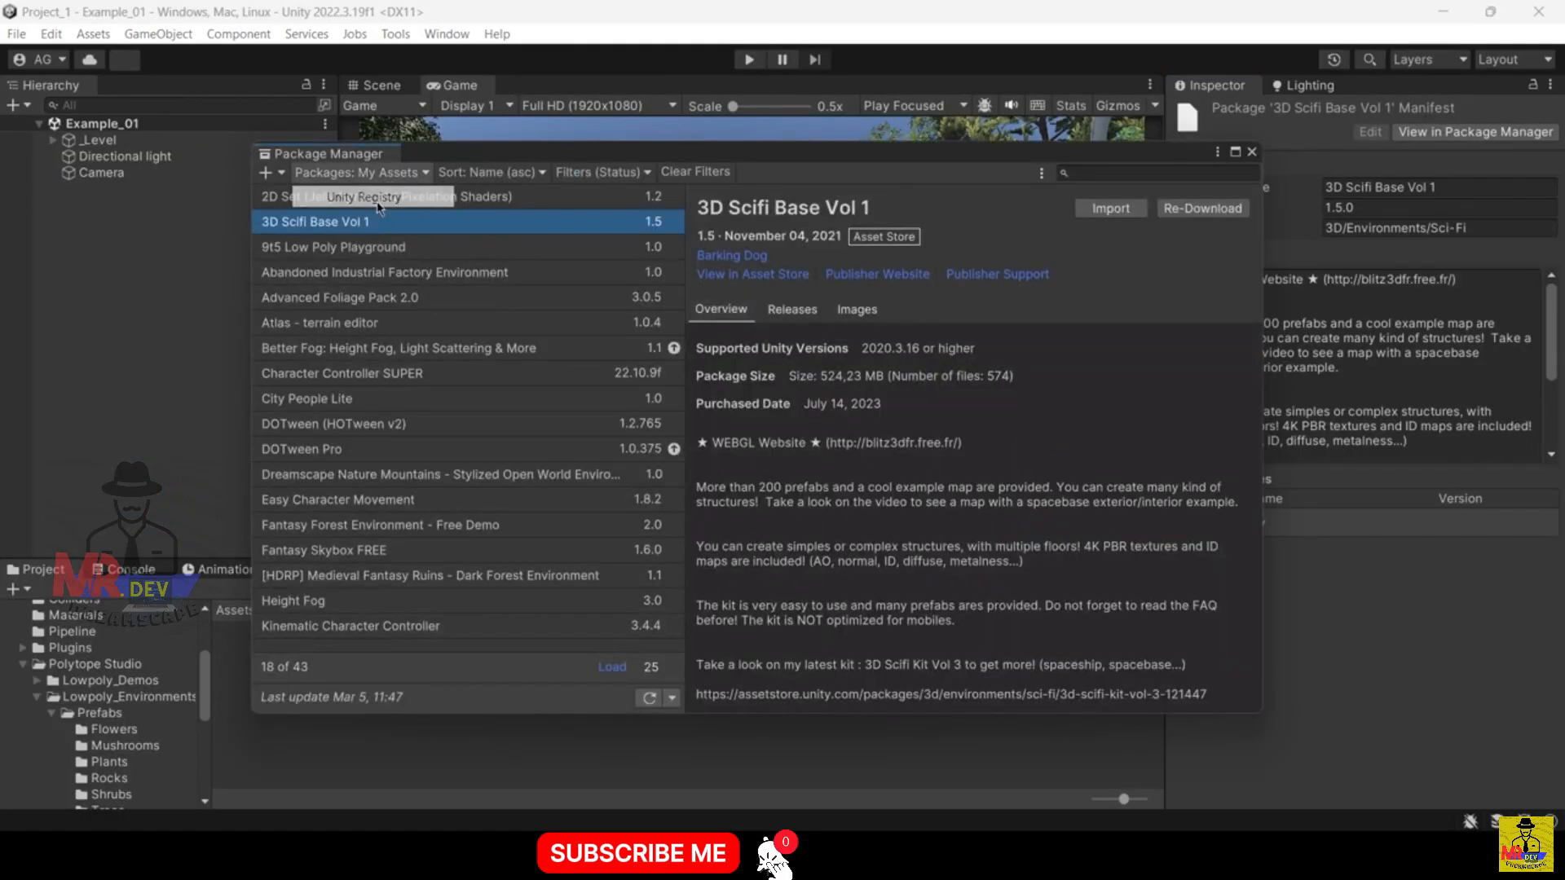
left_click(1152, 175)
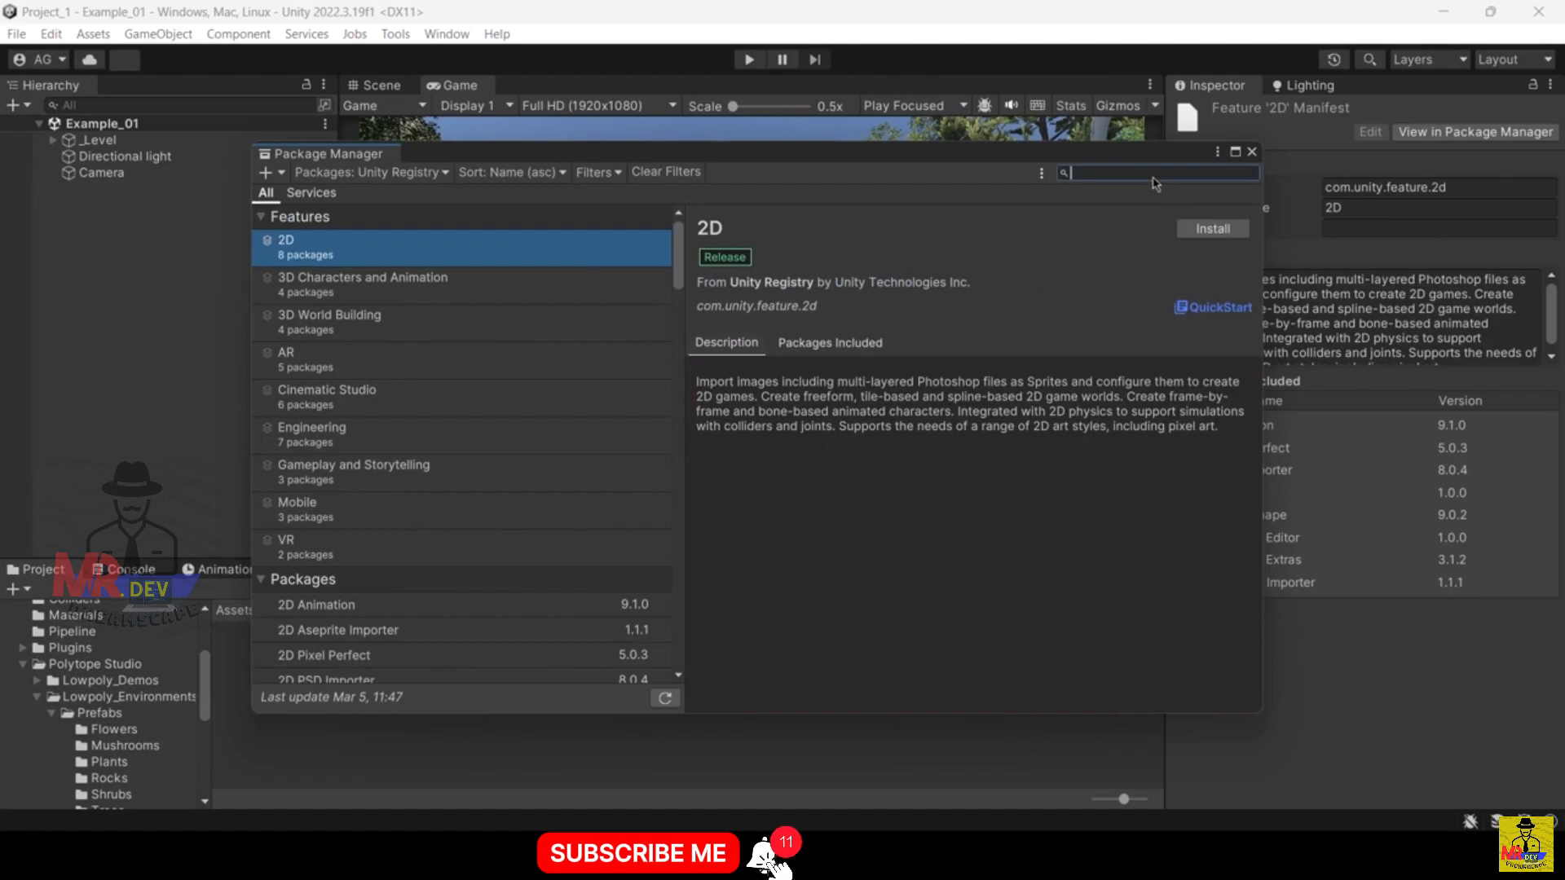
type("post")
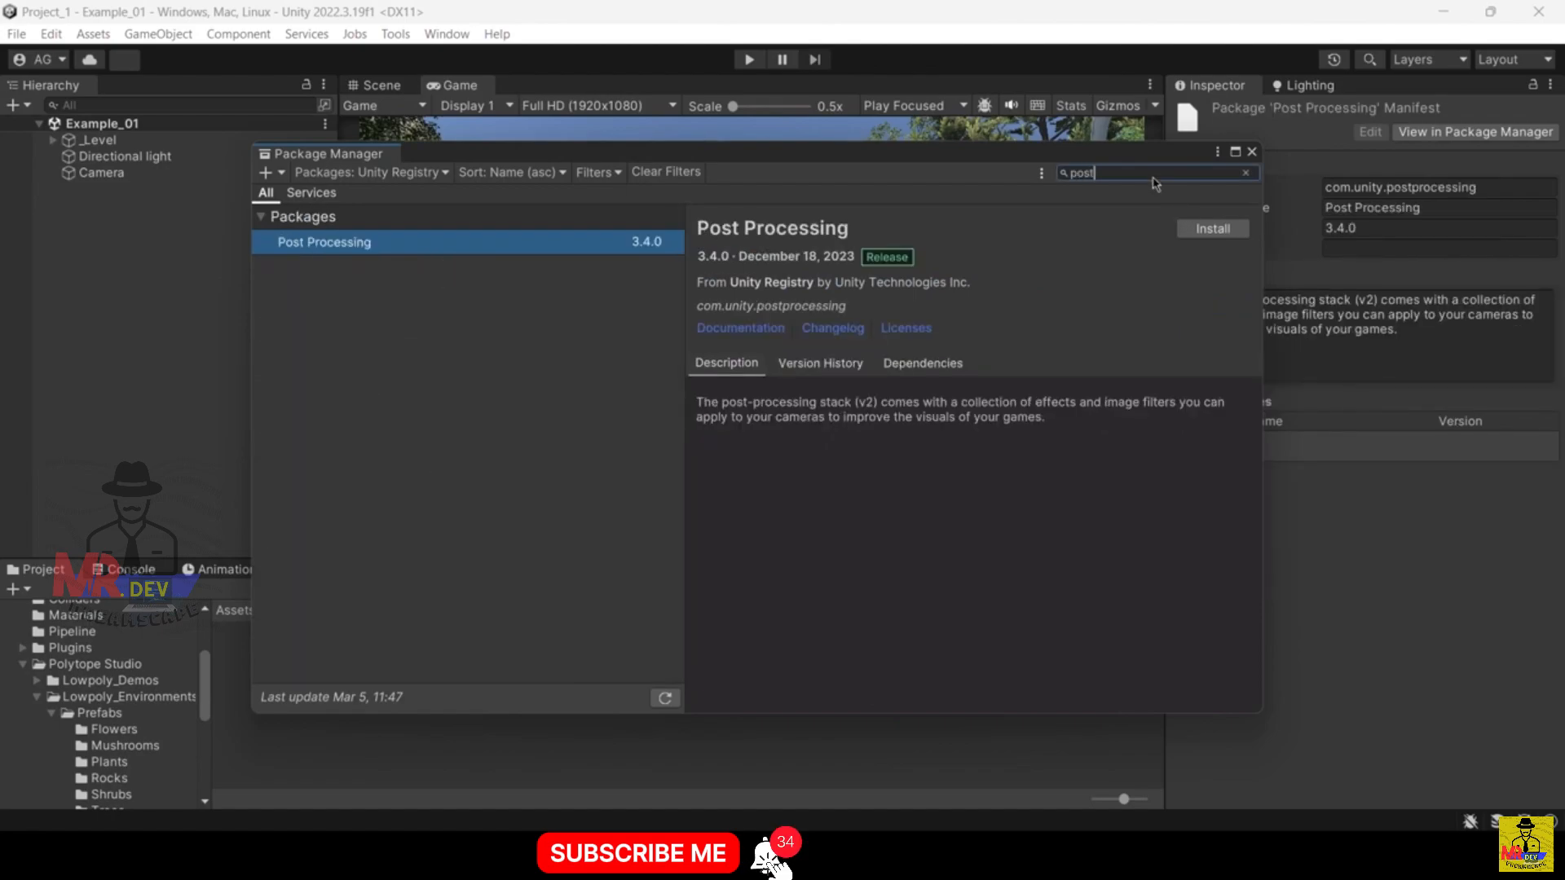
left_click(1213, 229)
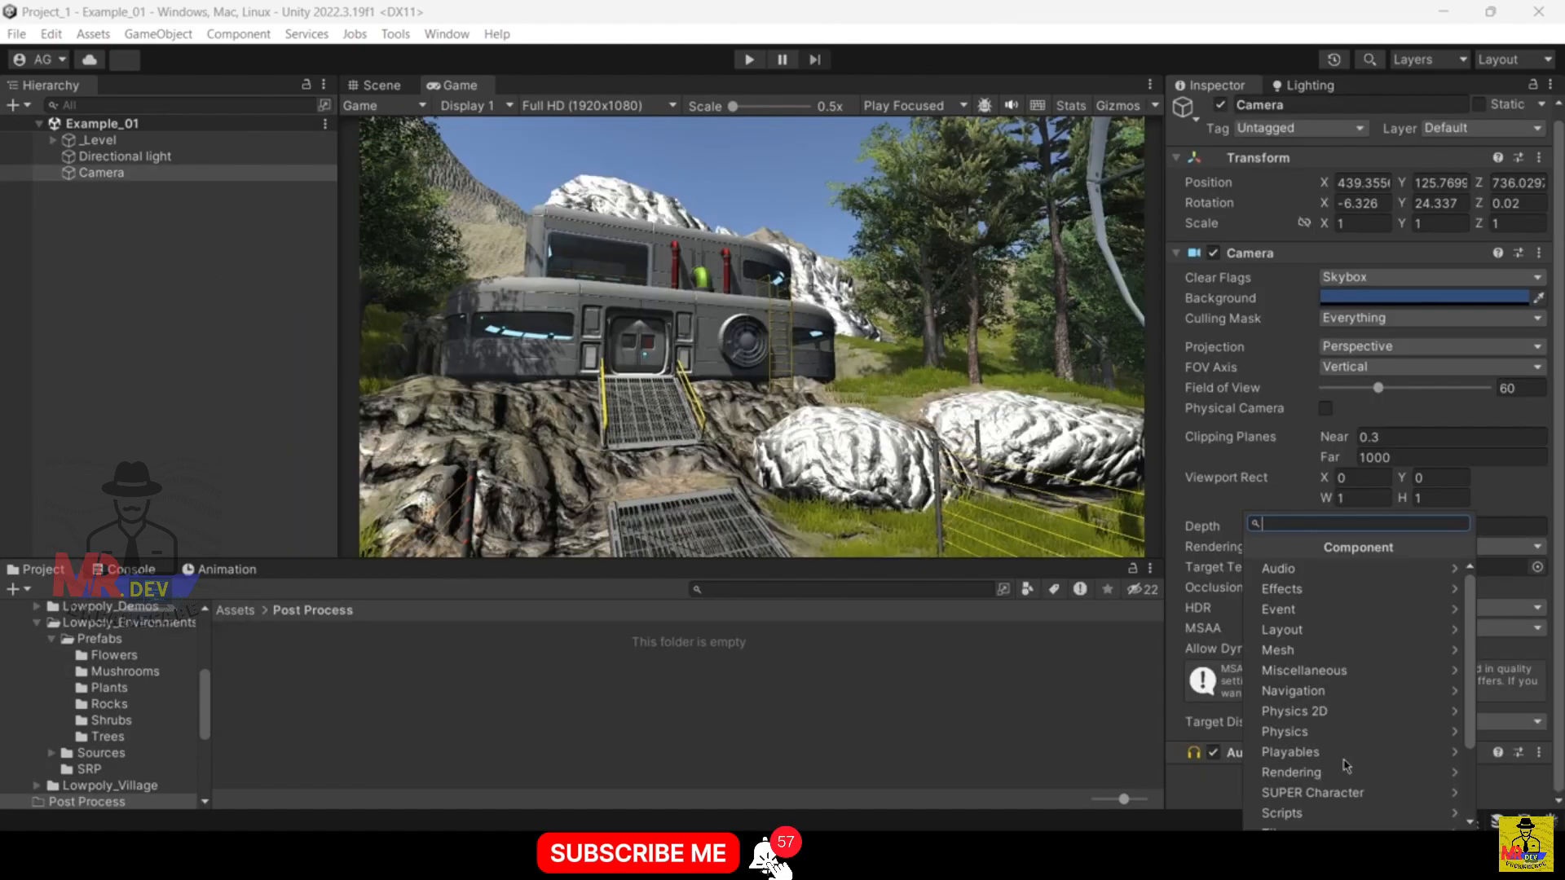
- Add a Post-process Layer component to the Camera
type("post")
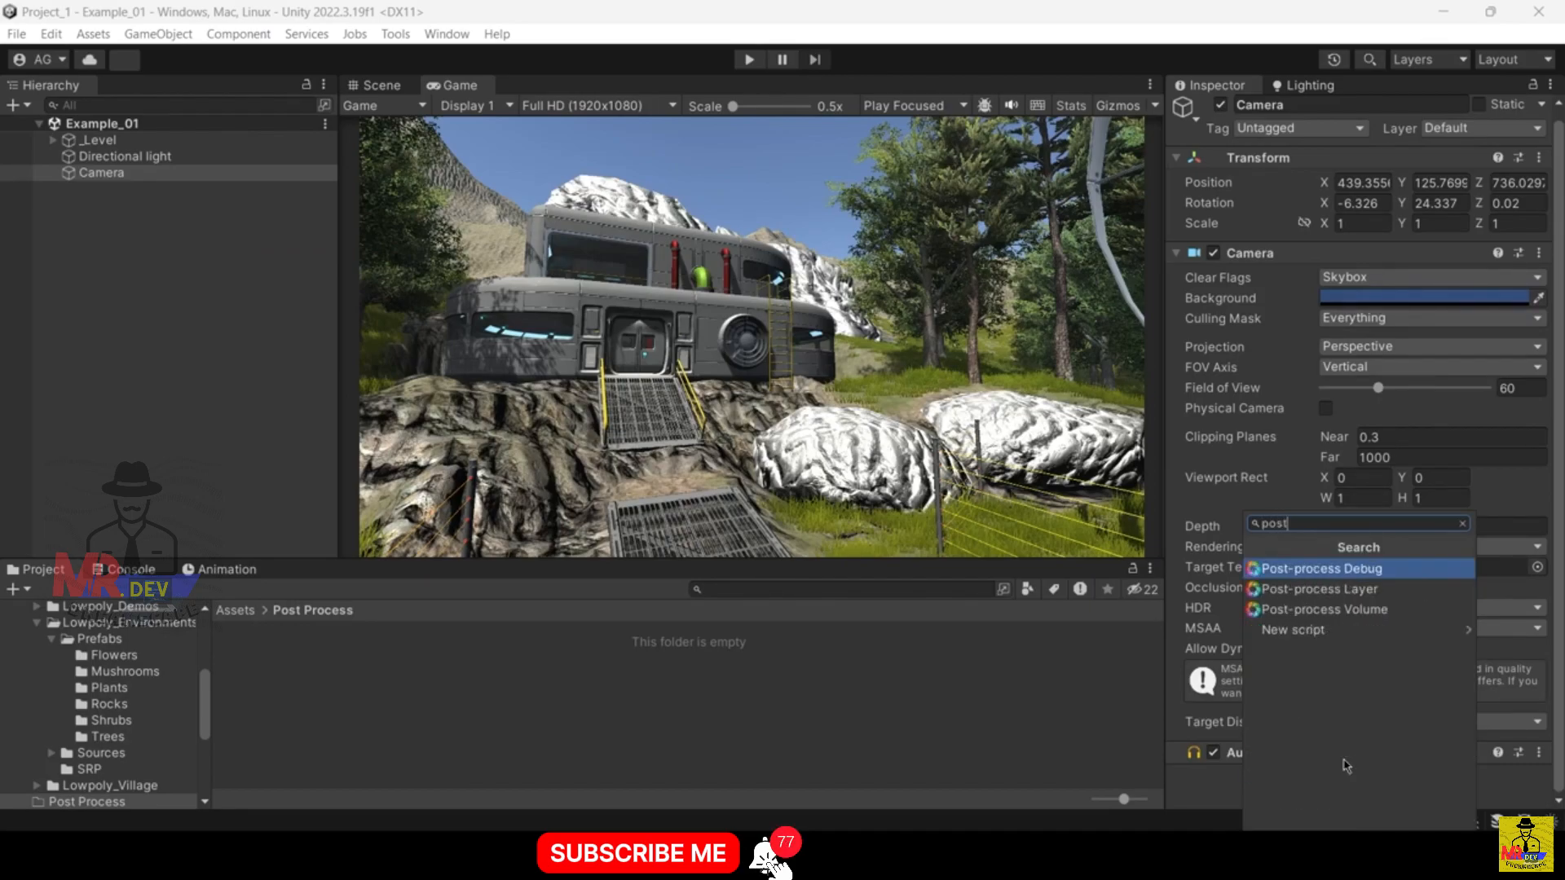
left_click(1336, 595)
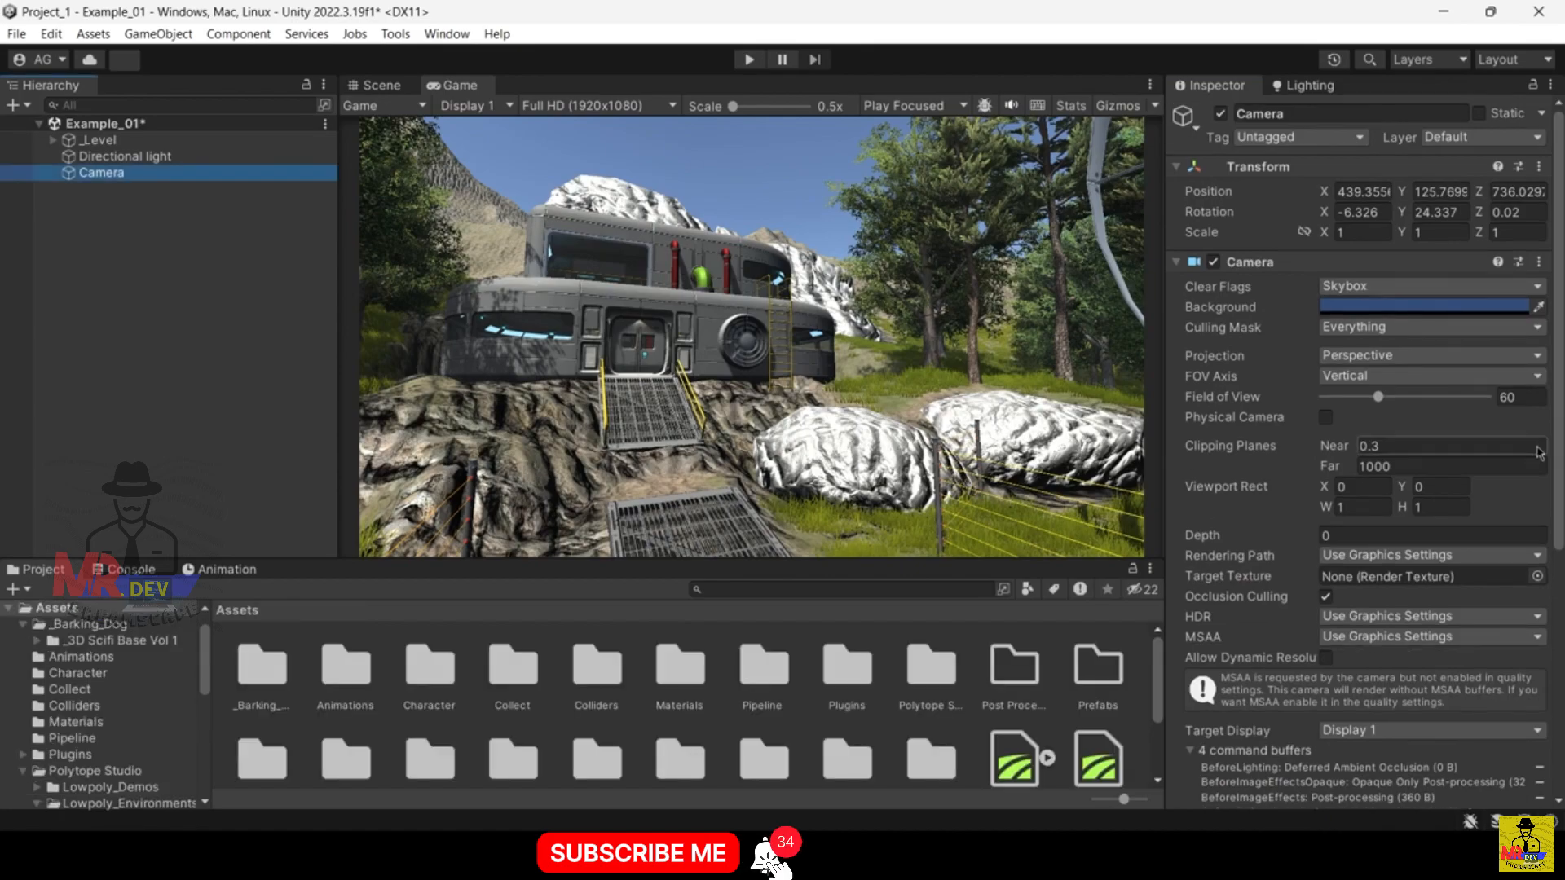
scroll(1536, 522, "down", 6)
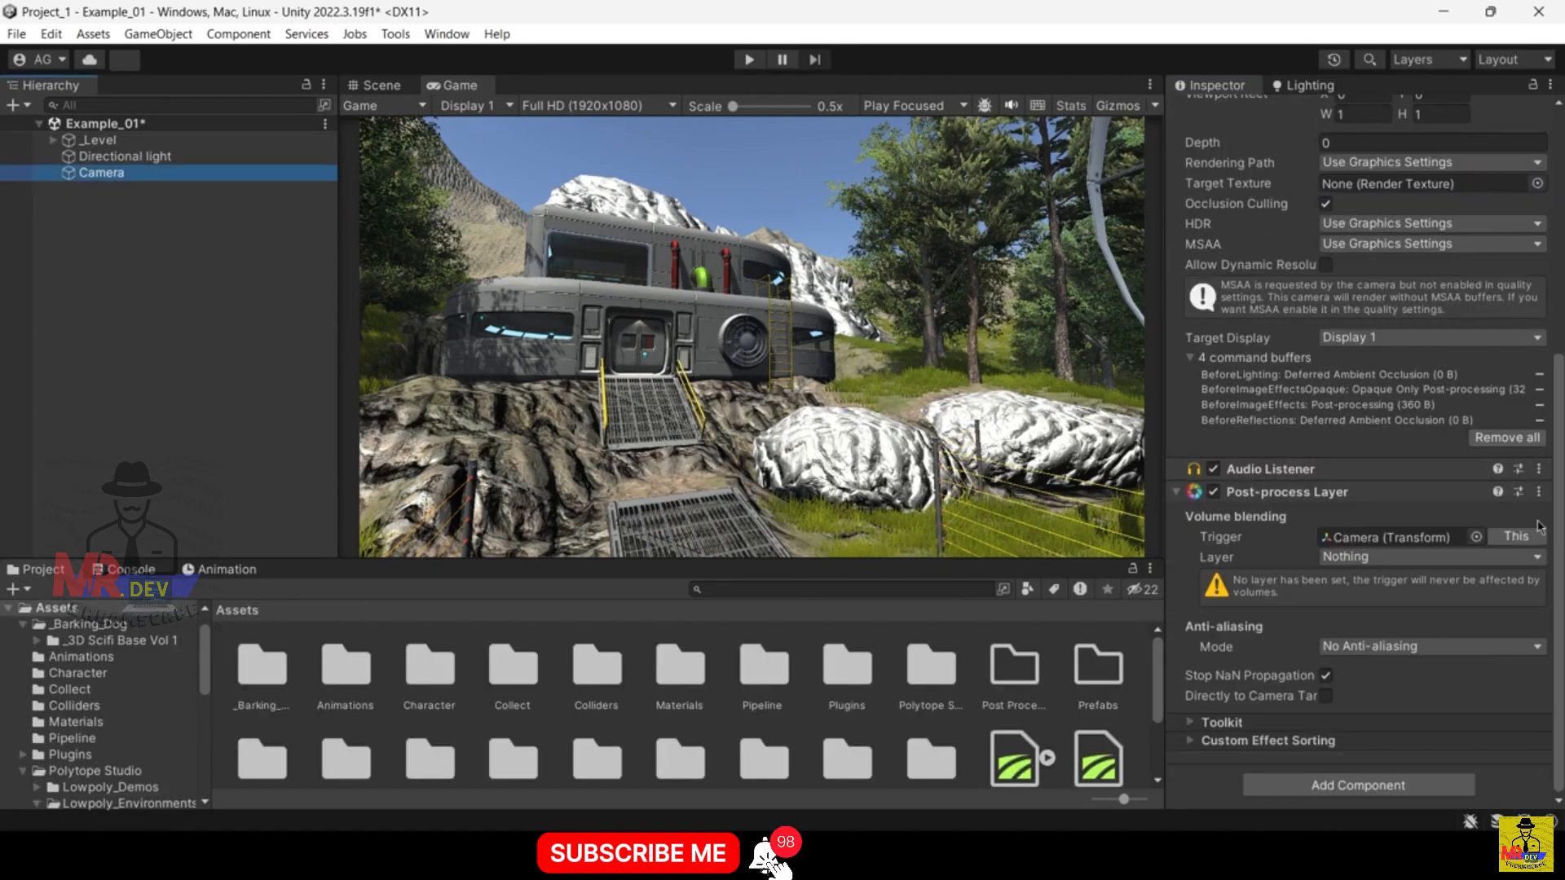
- Add a new layer named PostProcess as User Layer 6
scroll(1372, 569, "up", 6)
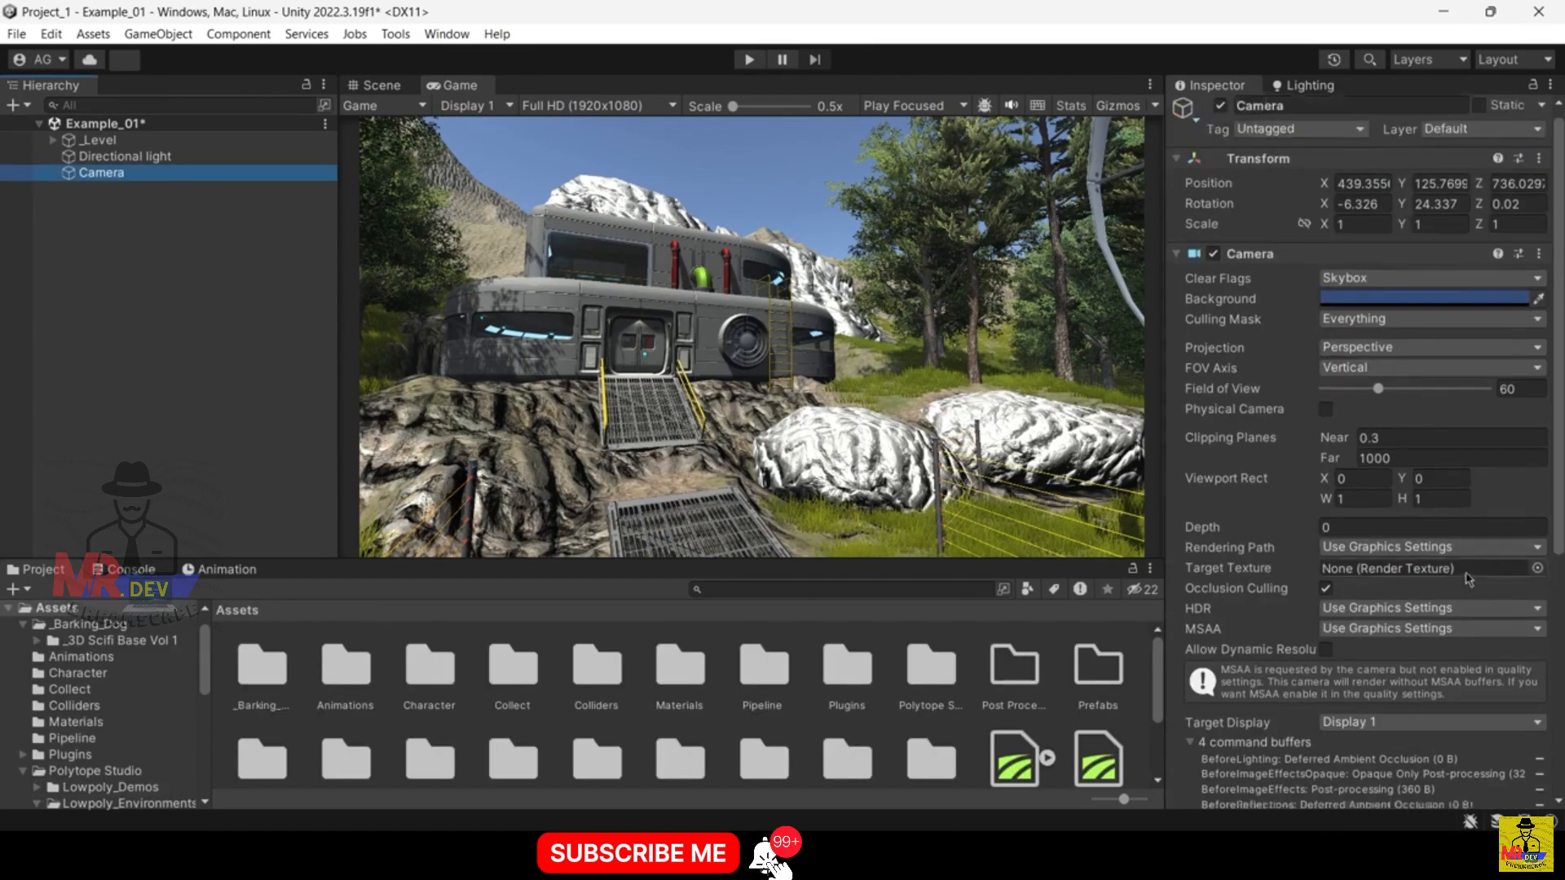
left_click(1479, 138)
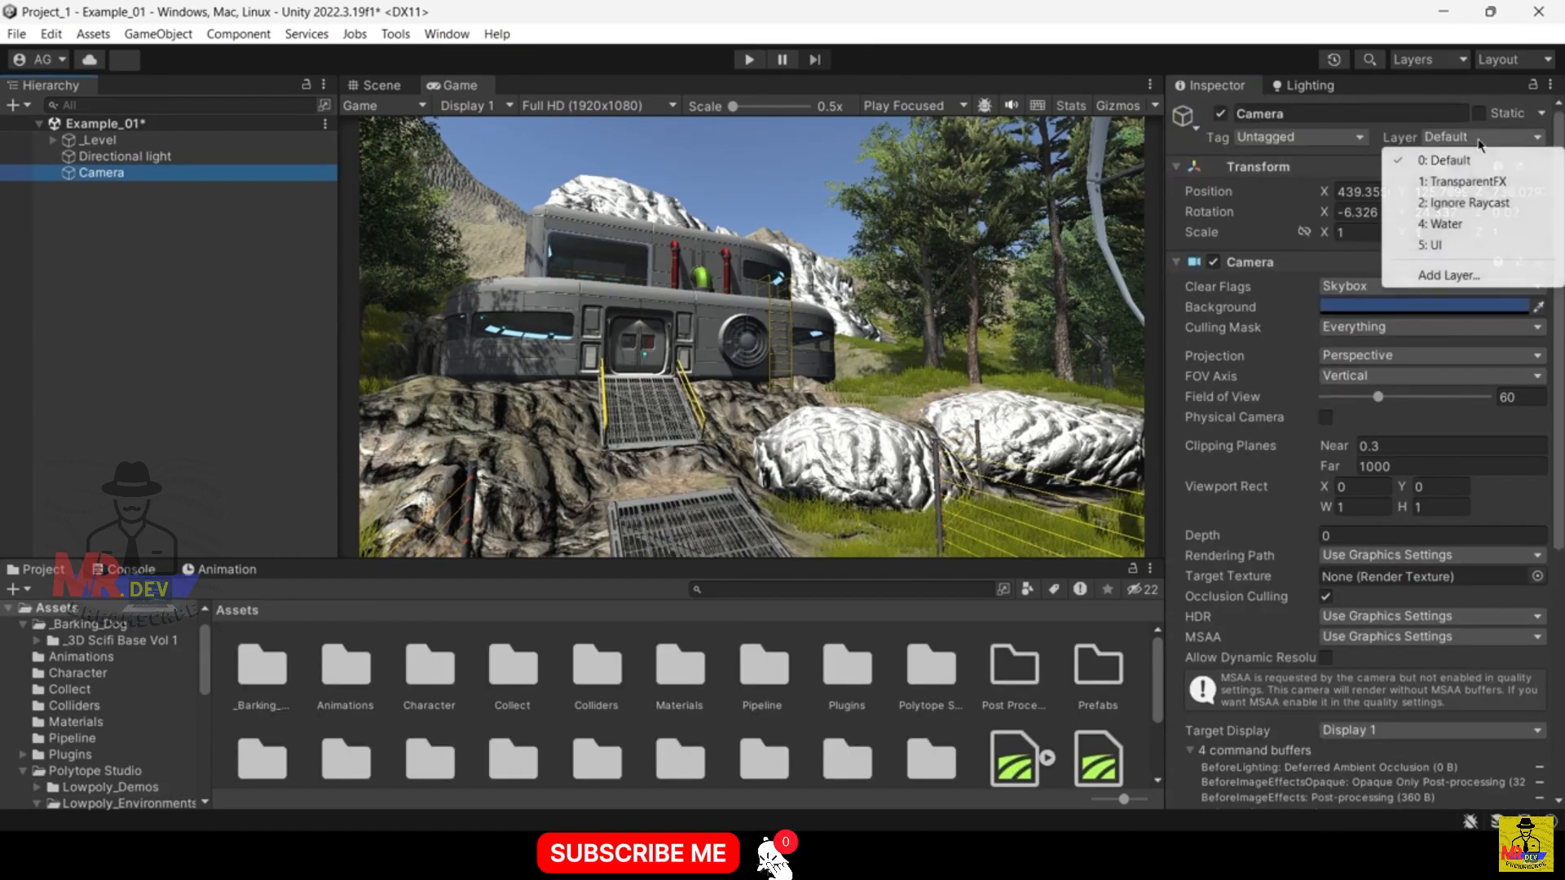
left_click(1435, 277)
left_click(1363, 356)
type("Post")
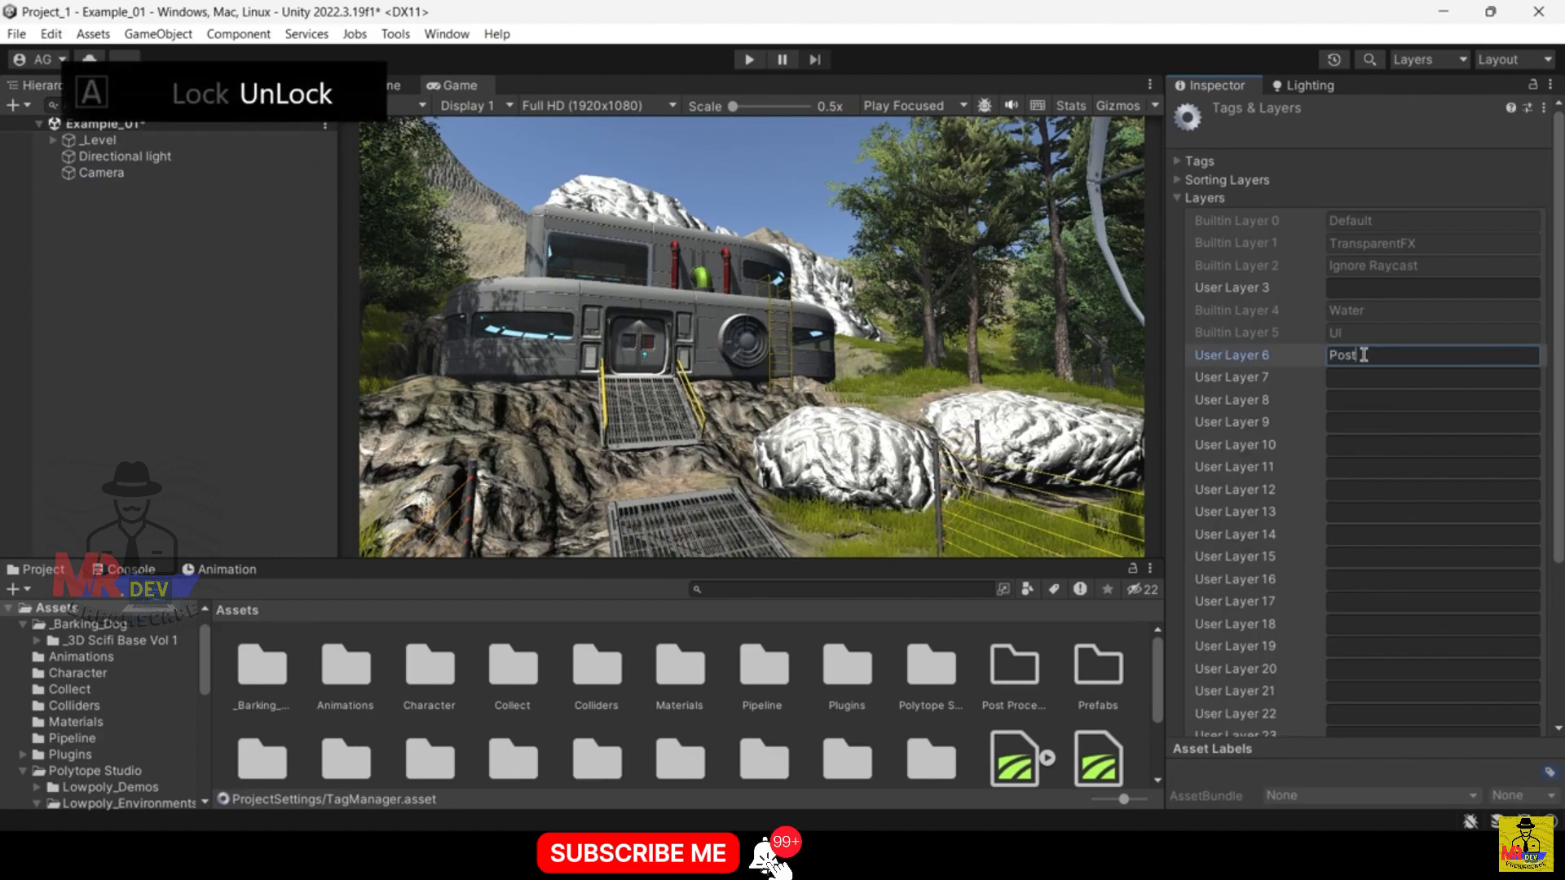
type("Process")
key("Return")
- Set the volume blending layer of the Camera's Post-process Layer component to PostProcess
left_click(114, 174)
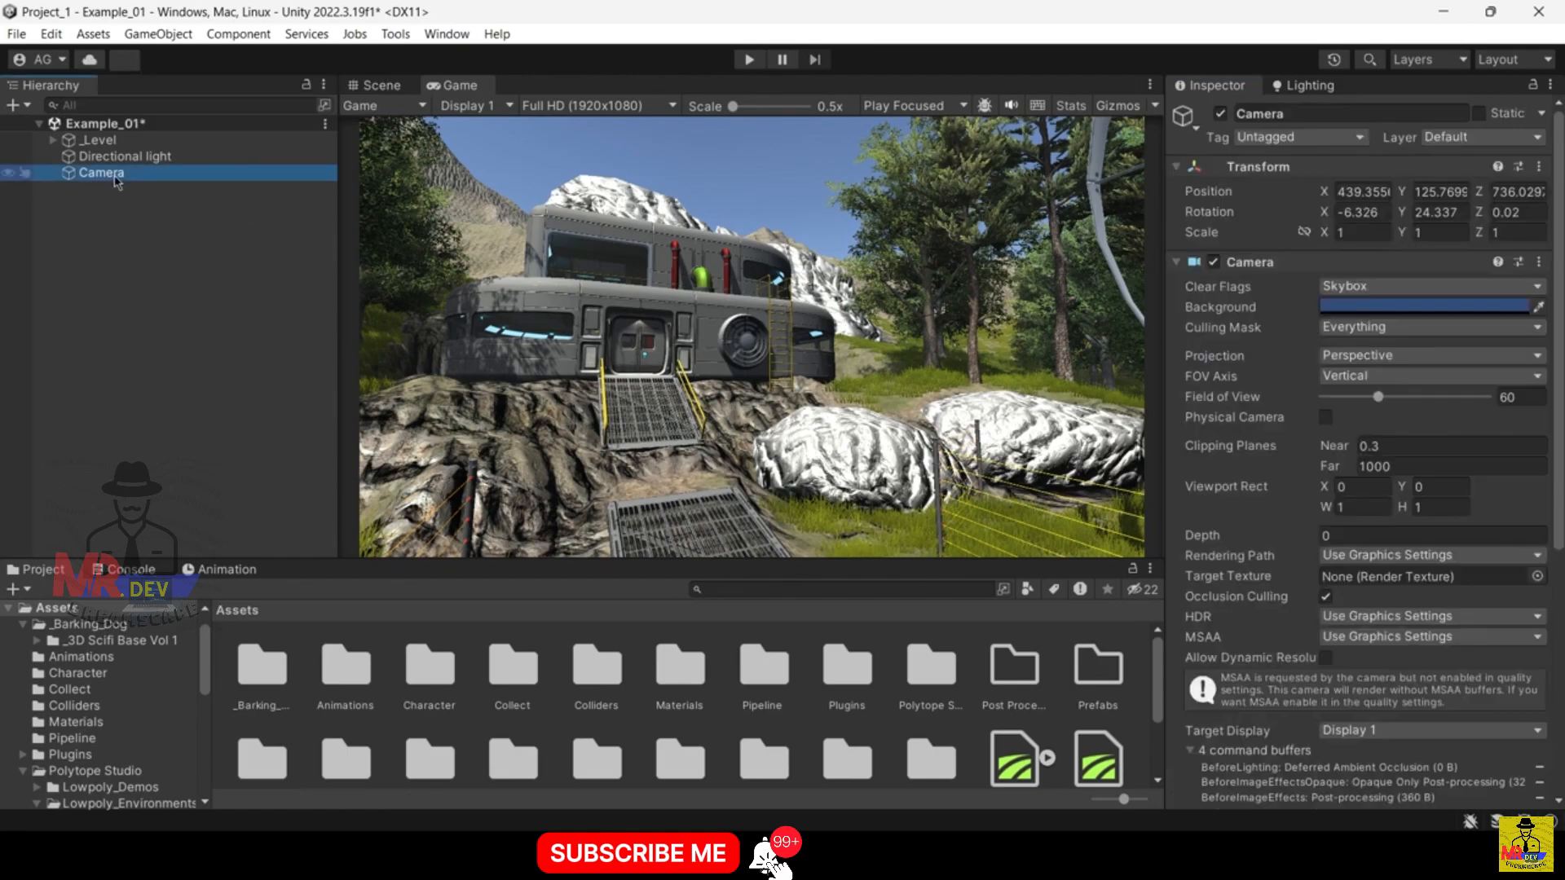
scroll(1520, 559, "down", 10)
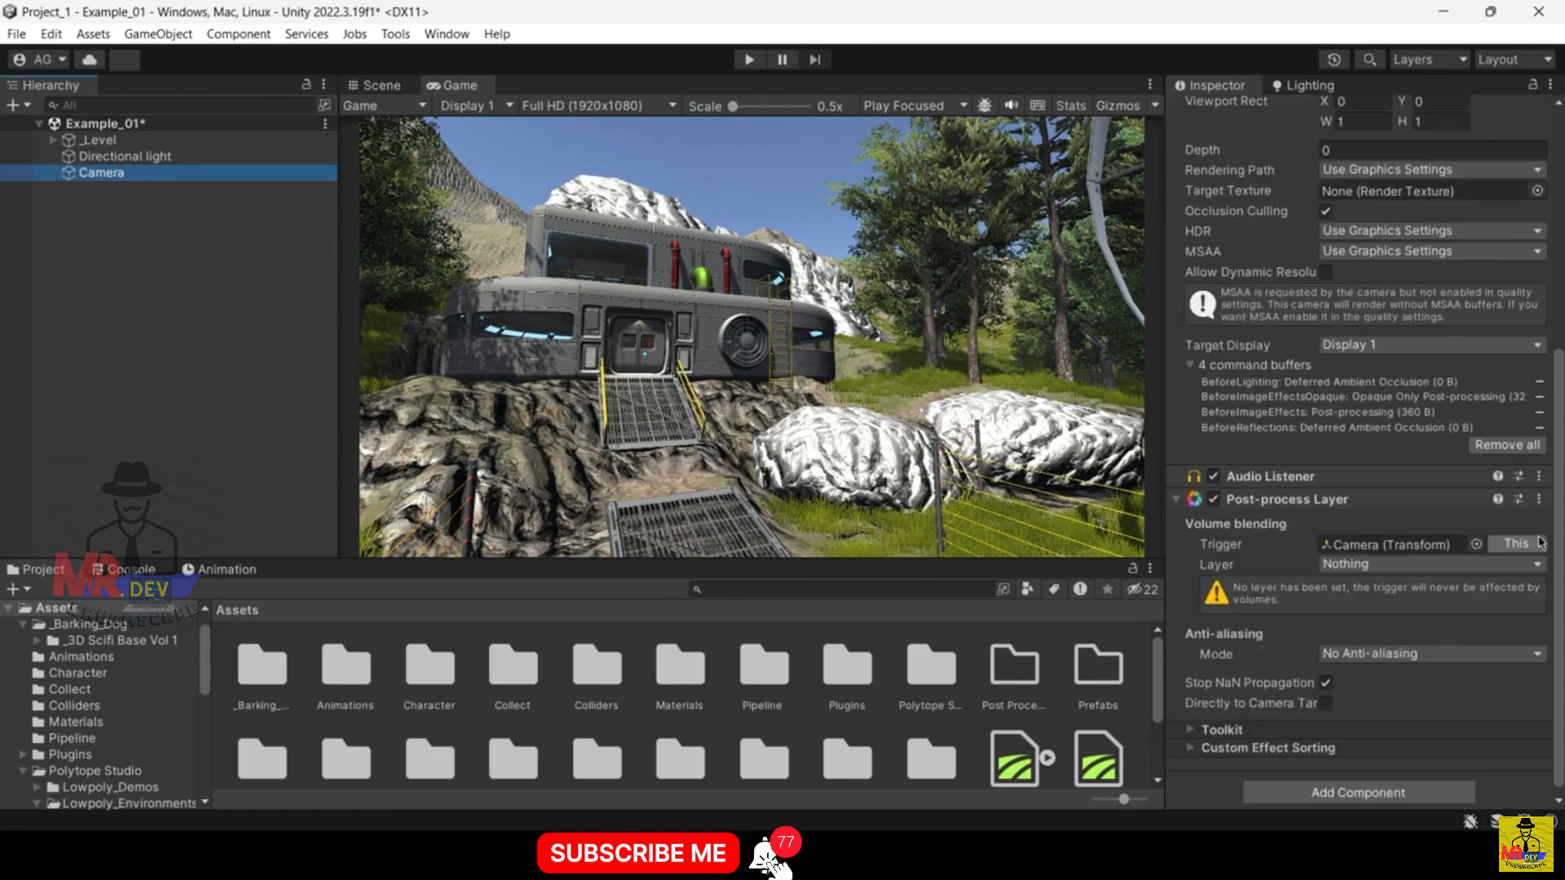
left_click(1363, 565)
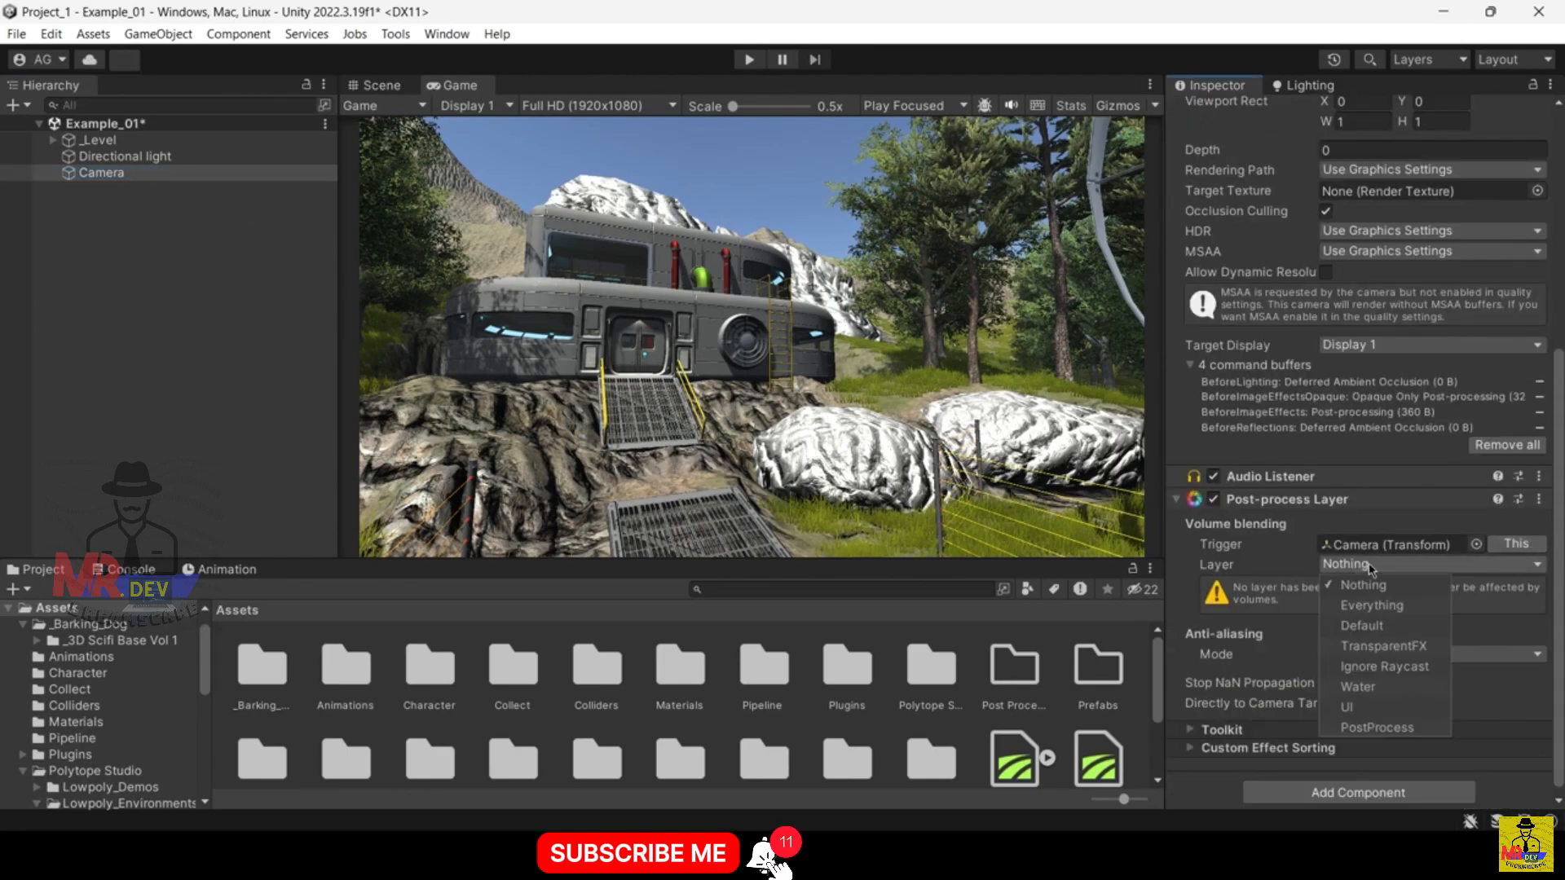
left_click(1383, 728)
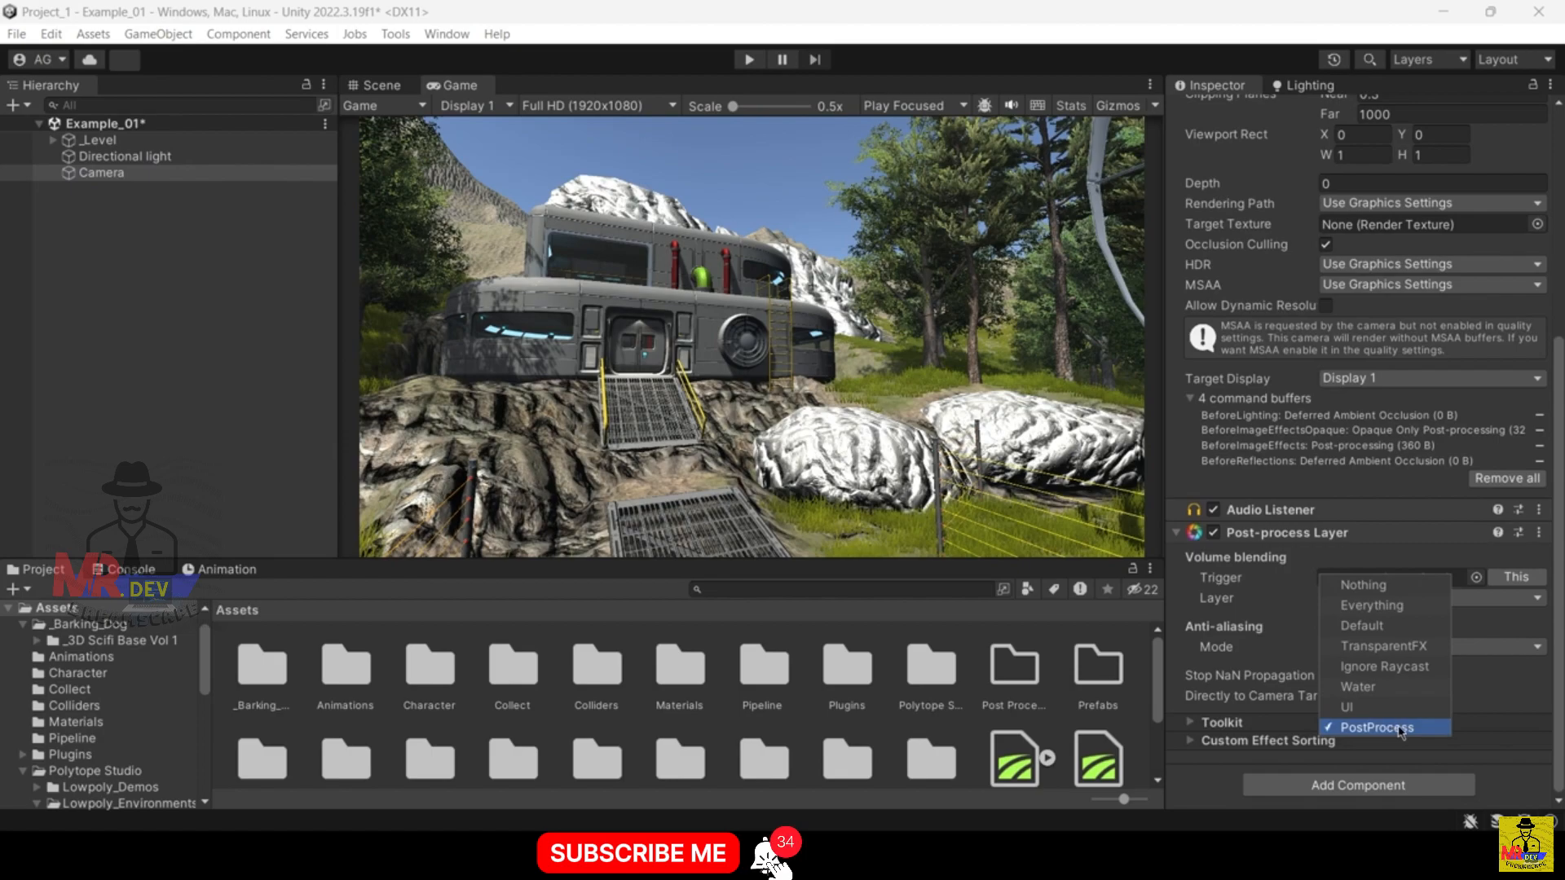
left_click(1268, 619)
- Create an empty object in the Example_01 scene and name it Volume
right_click(125, 255)
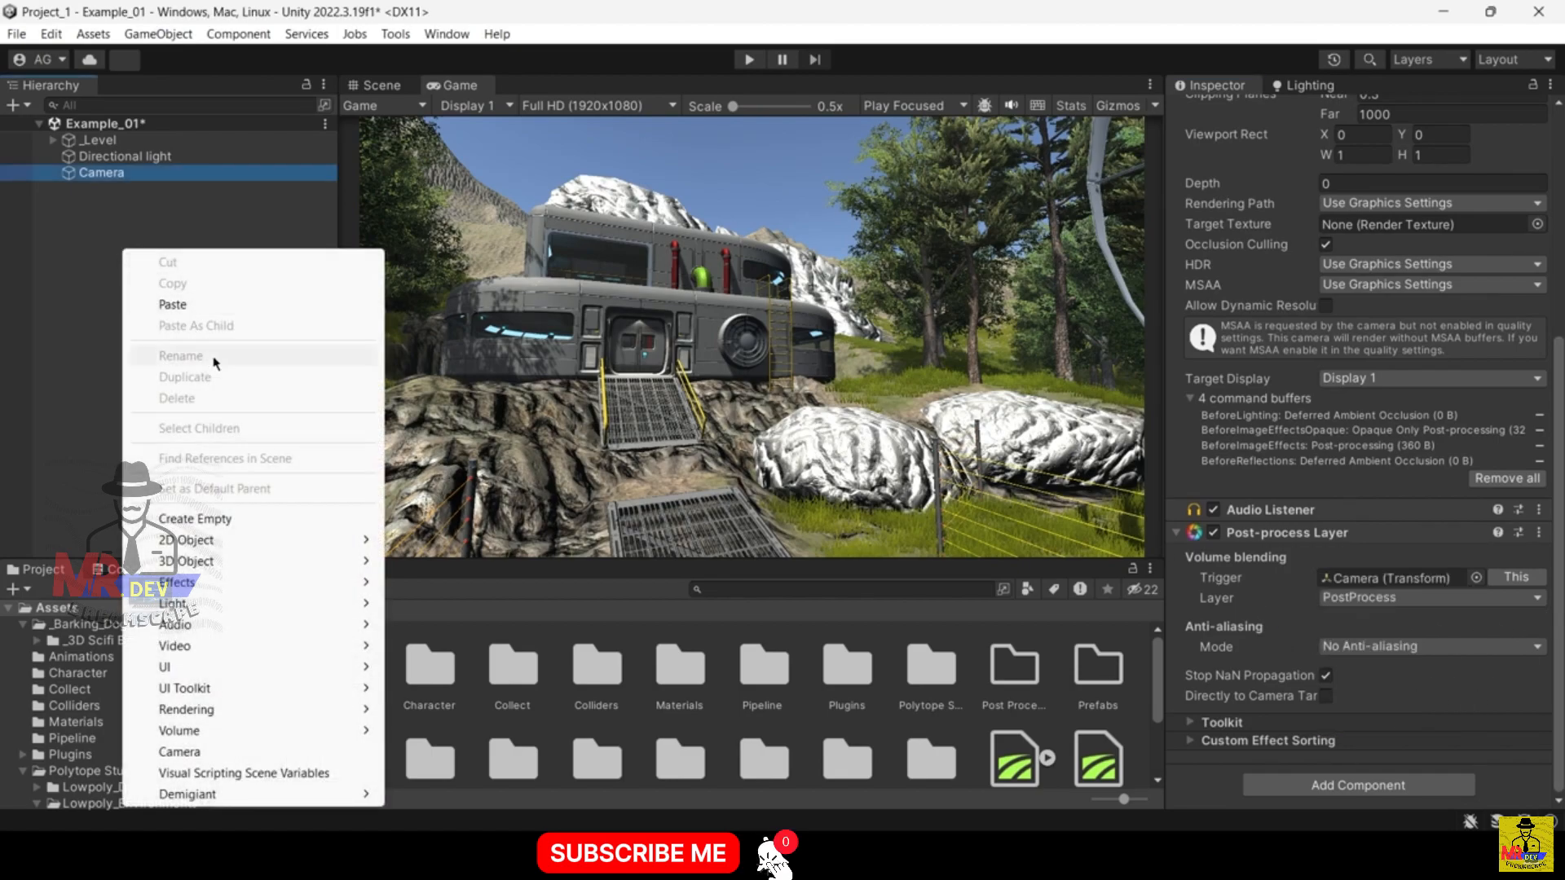
left_click(210, 514)
key("Caps_Lock")
type("V")
key("Caps_Lock")
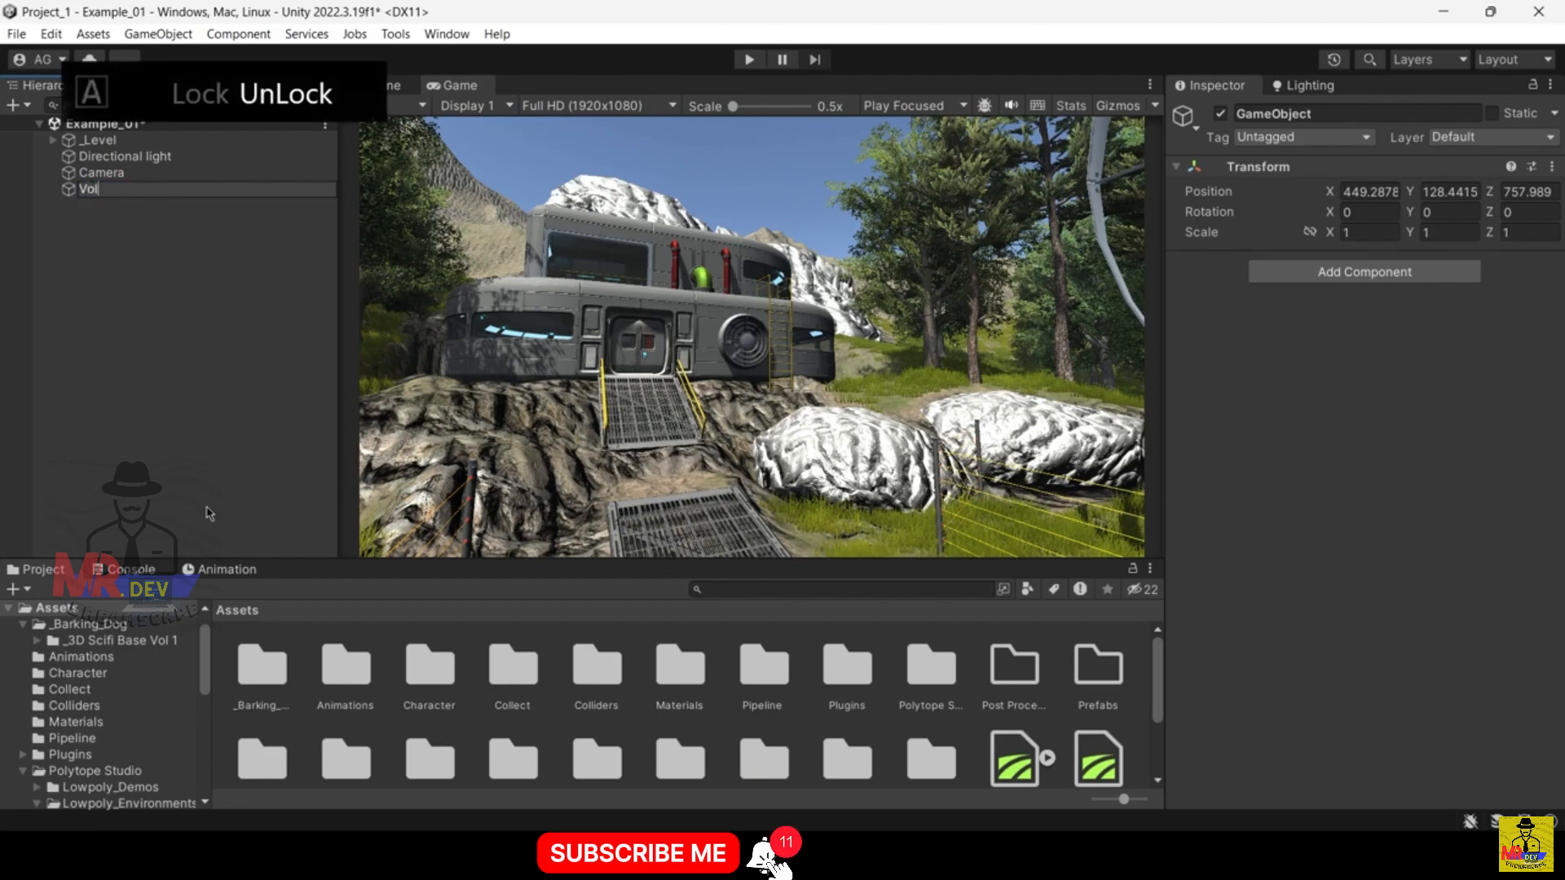
type("olume")
key("Return")
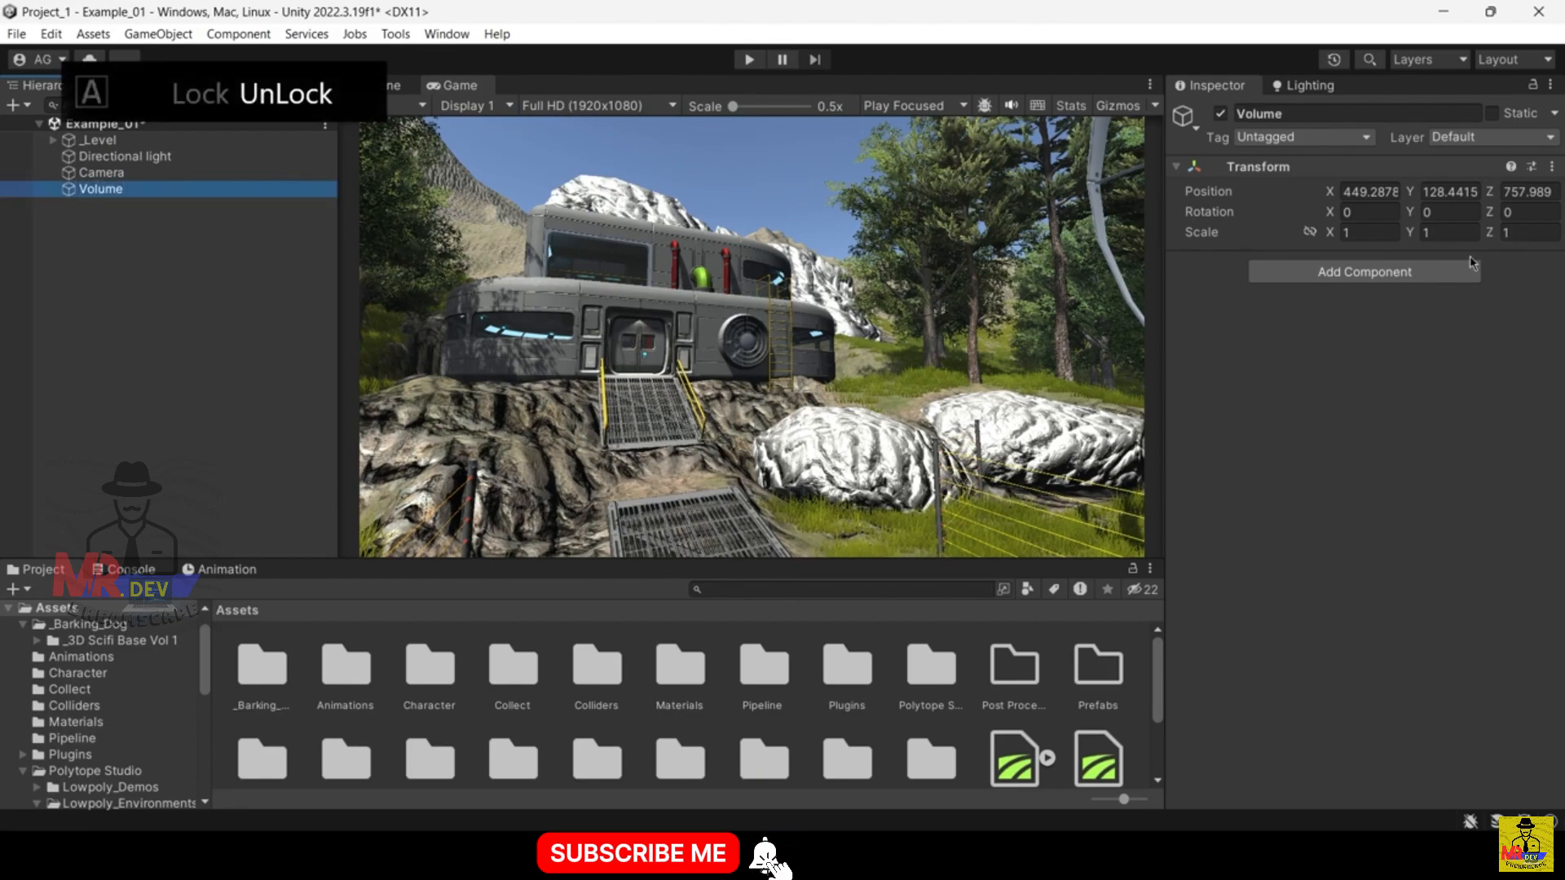
- Add a Post-process Volume component to the Volume object and enable Is Global
left_click(1370, 277)
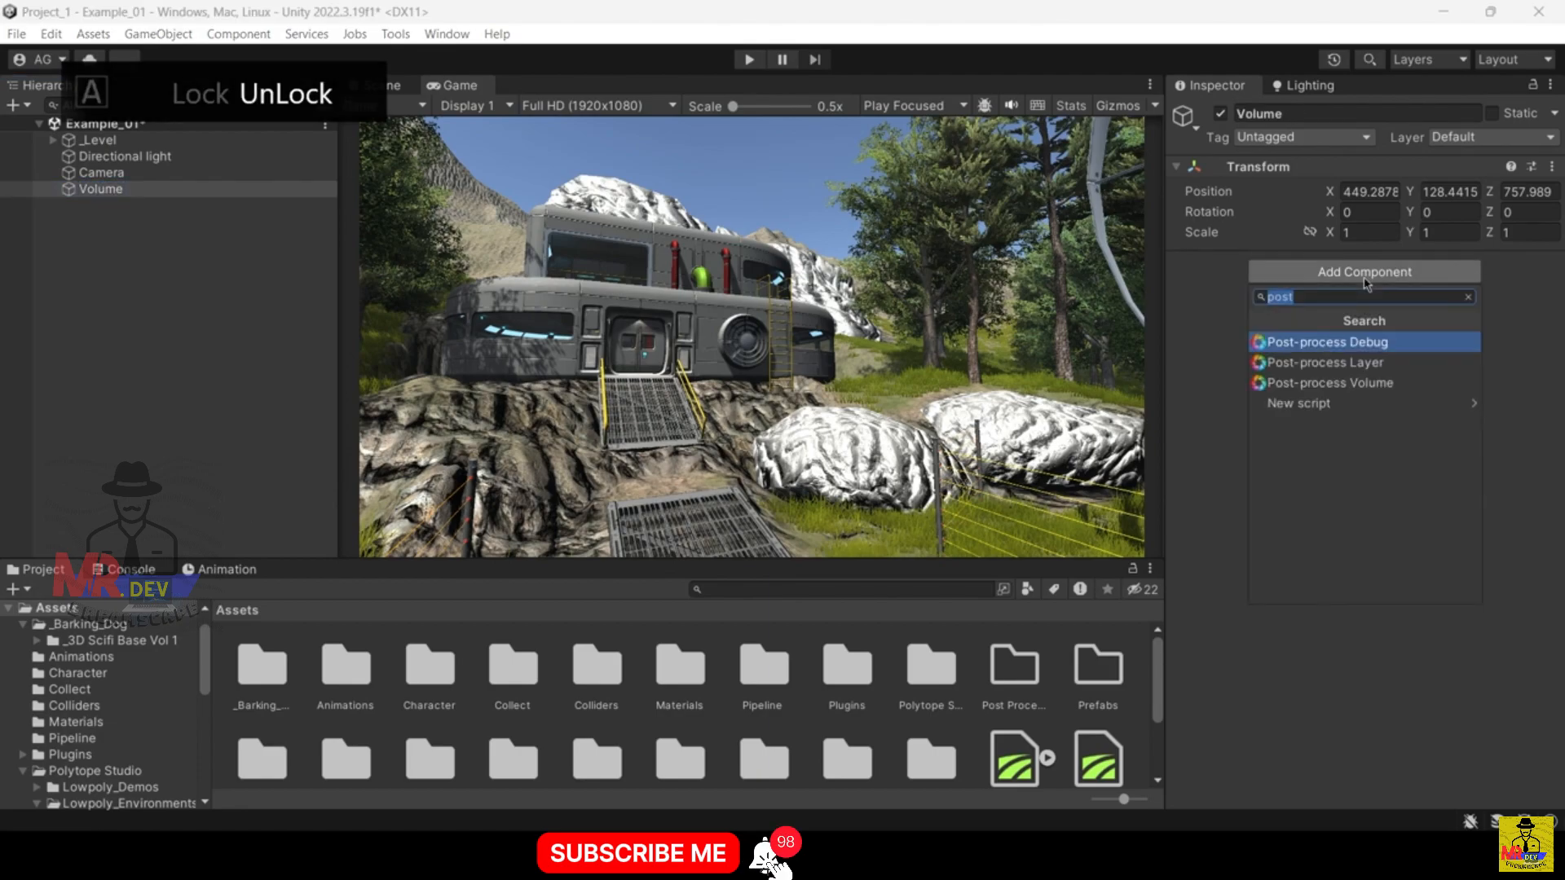
left_click(1336, 383)
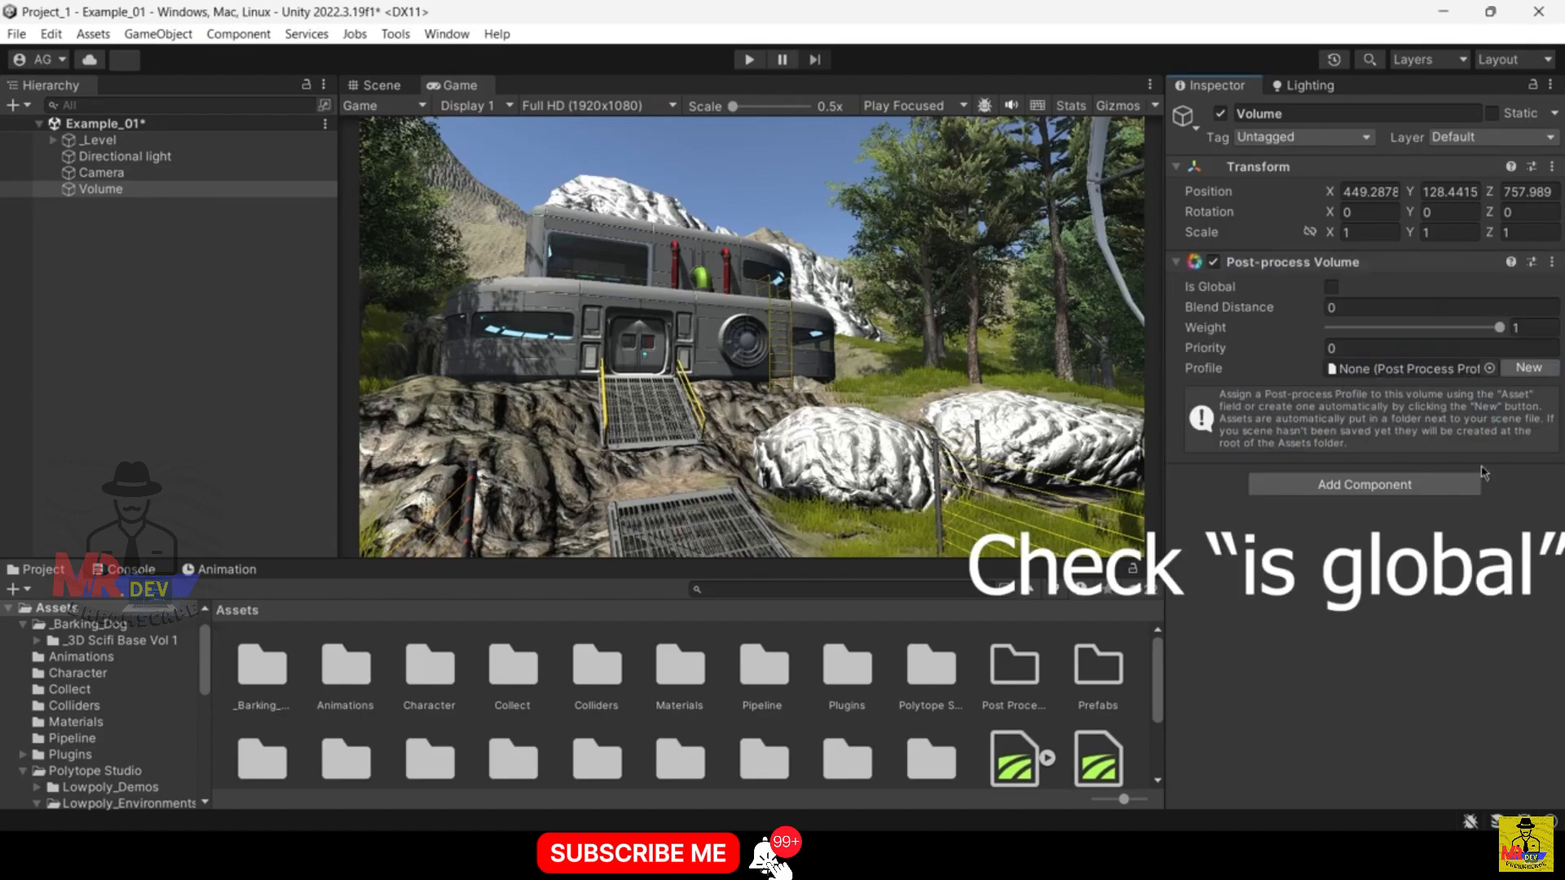
left_click(1331, 287)
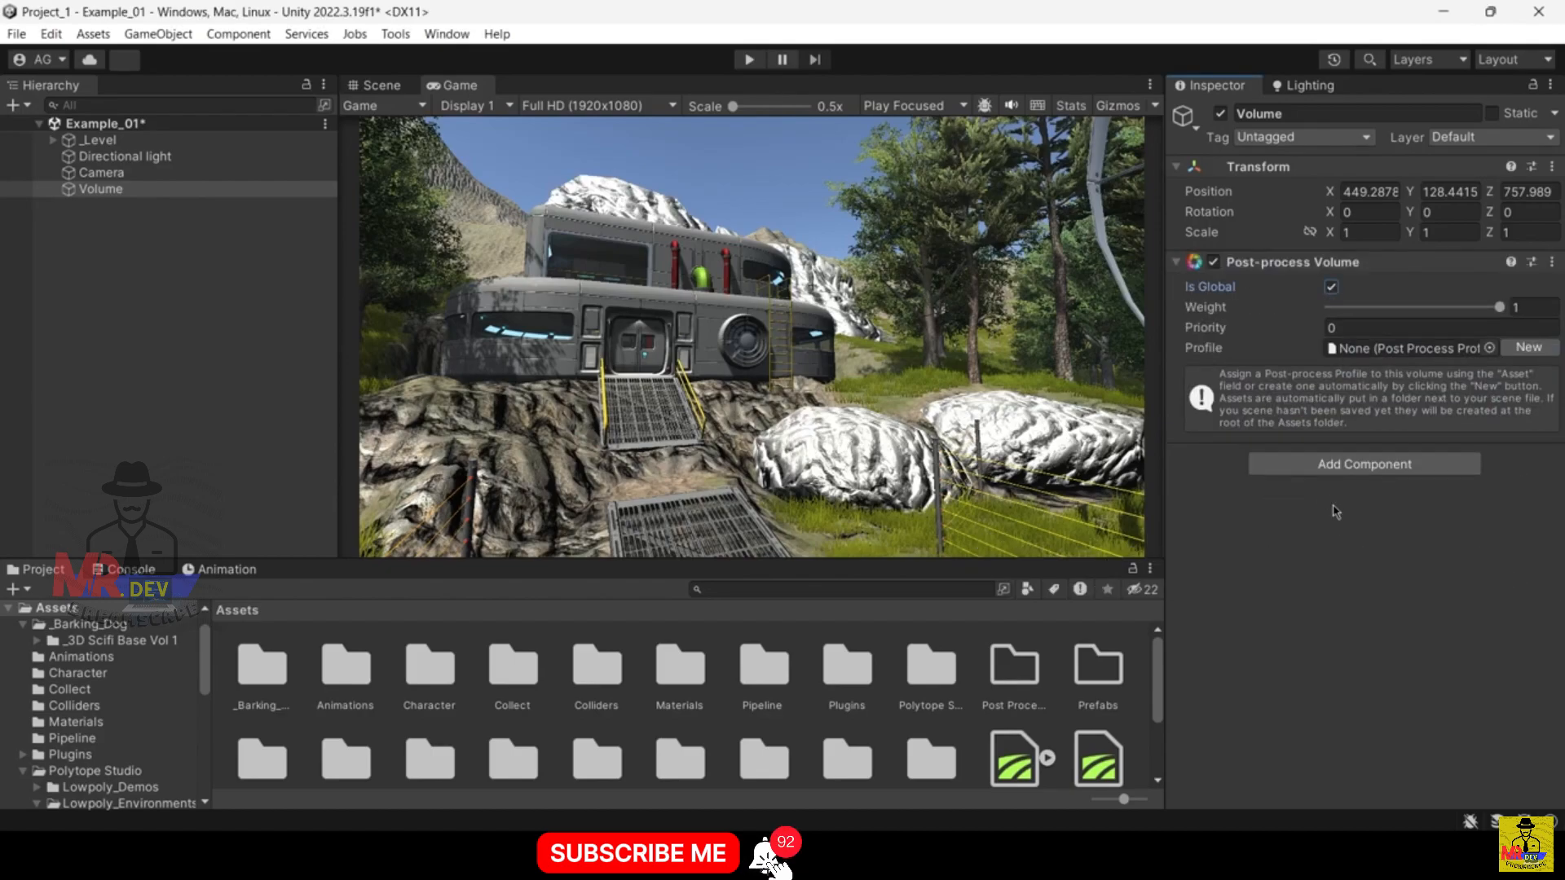
- Create a new post-process profile for the Volume object and assign the object to the PostProcess layer
left_click(1528, 348)
left_click(1543, 137)
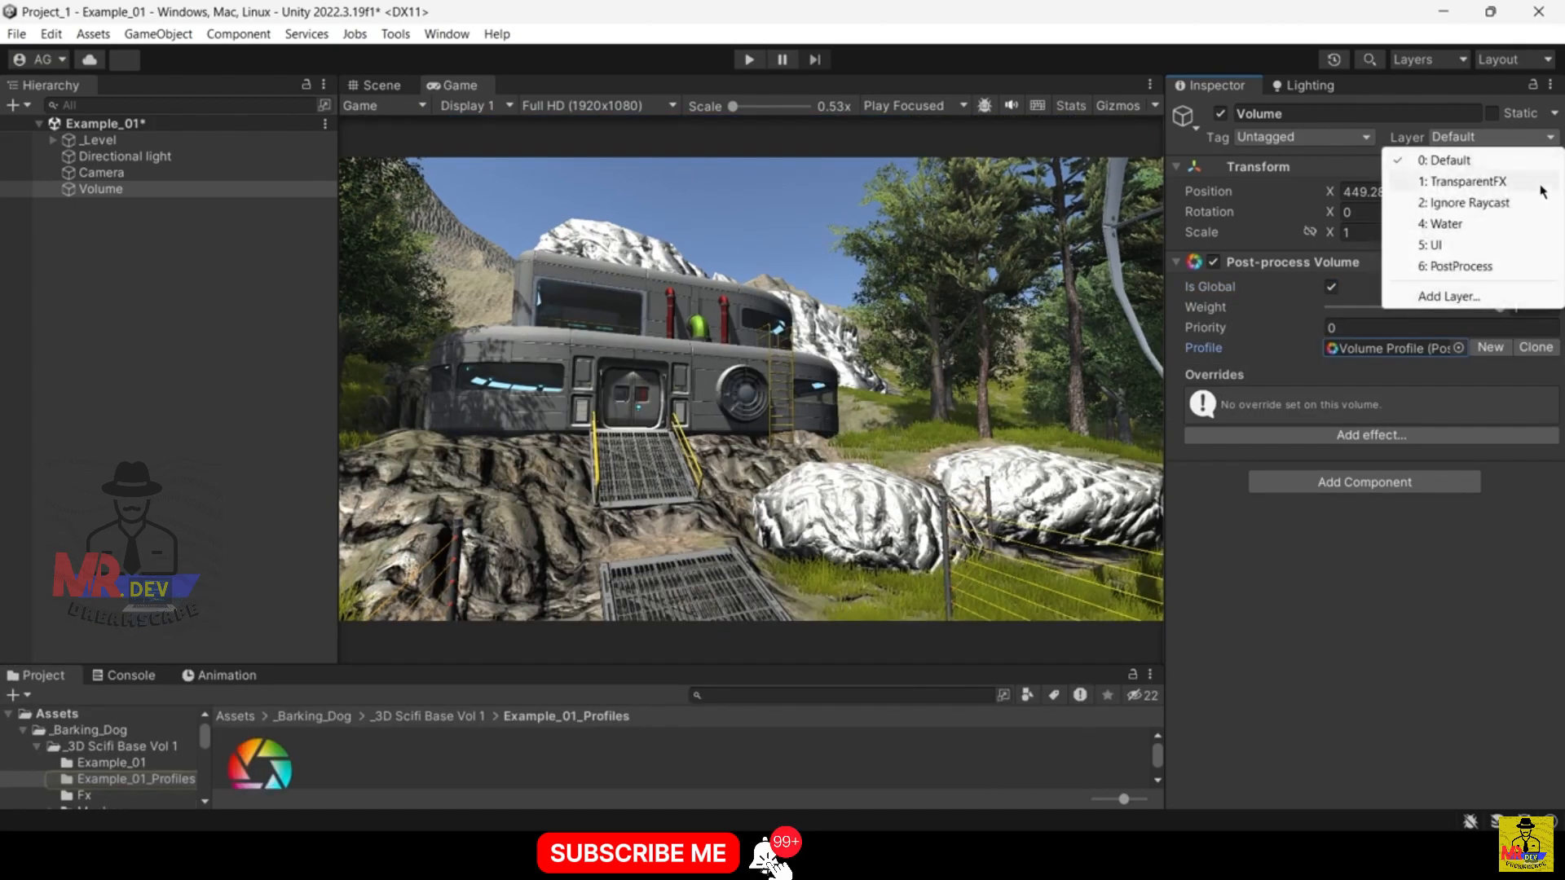
left_click(1465, 269)
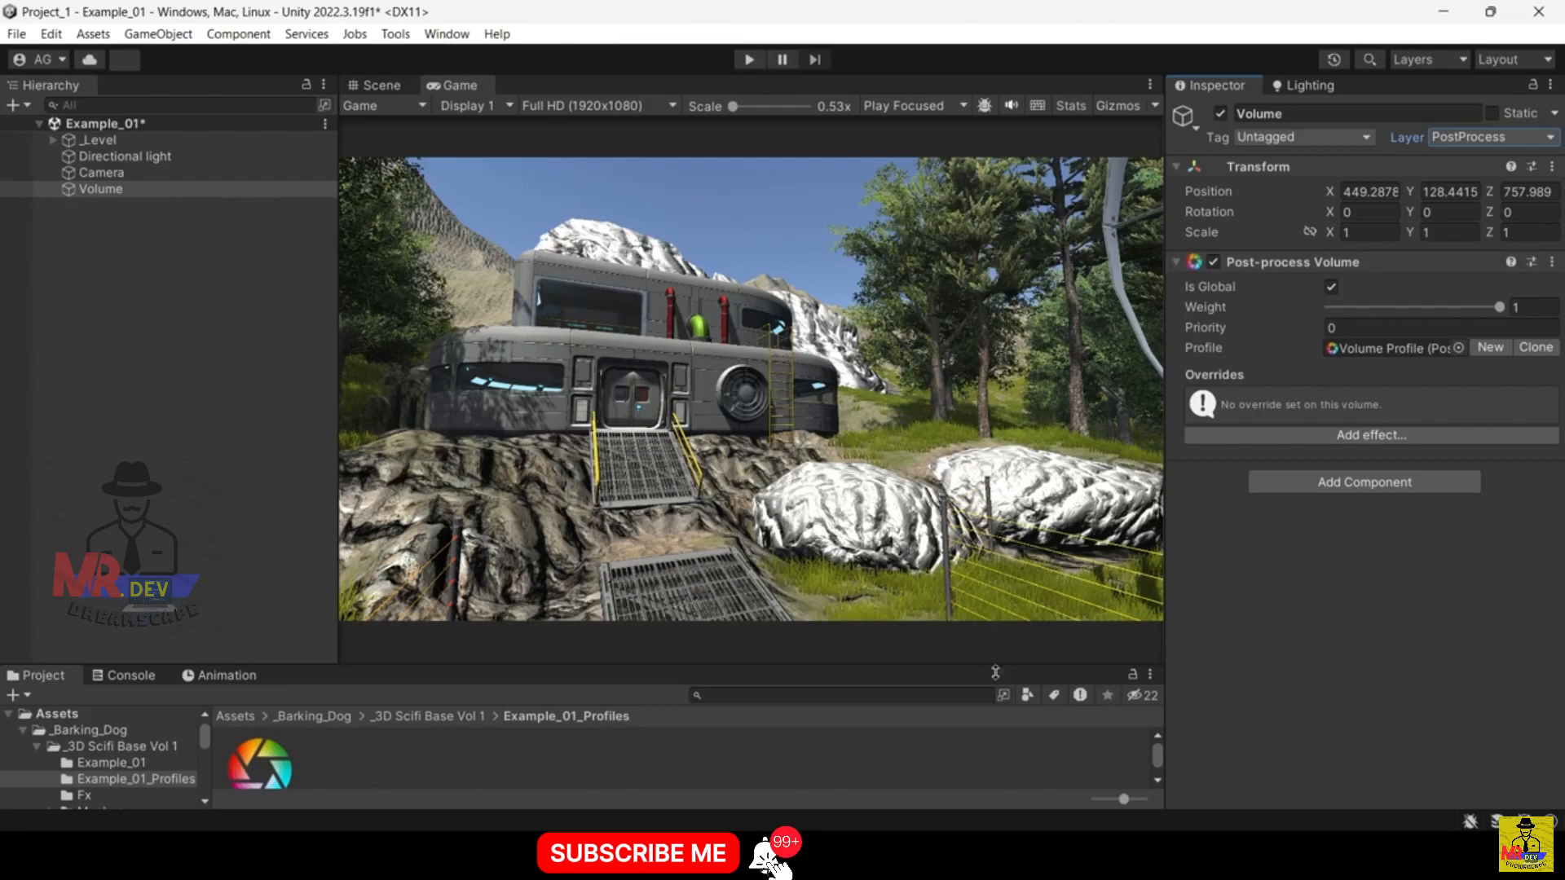
left_click_drag(995, 673, 995, 732)
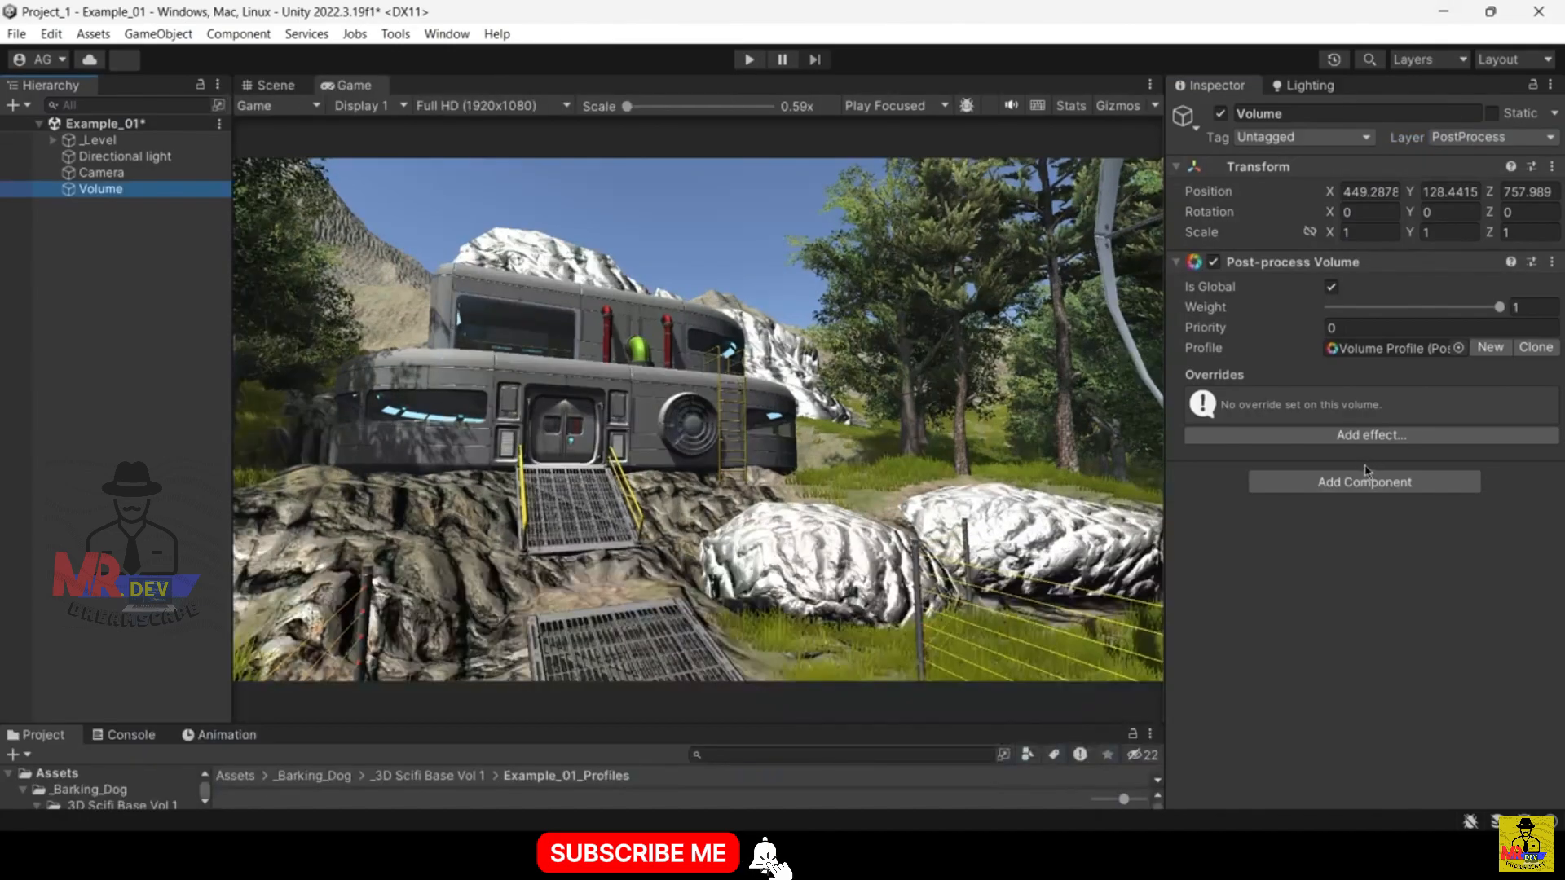
- Add a Depth of Field effect to the Volume, enable its Focus Distance and Aperture overrides, and lower the aperture
left_click(1351, 436)
mouse_move(1397, 448)
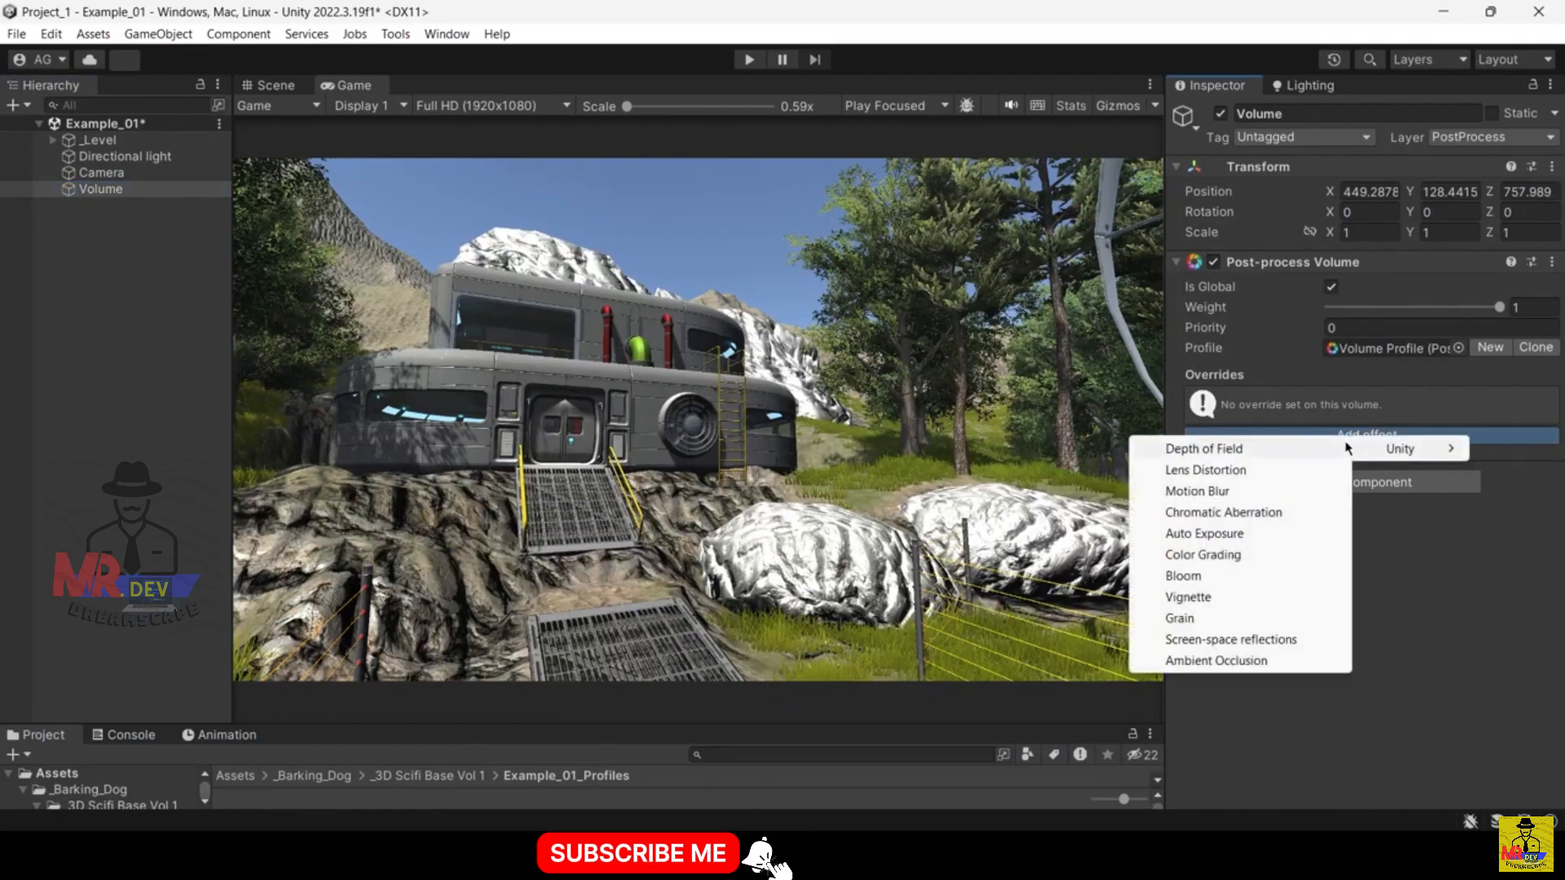
left_click(1257, 451)
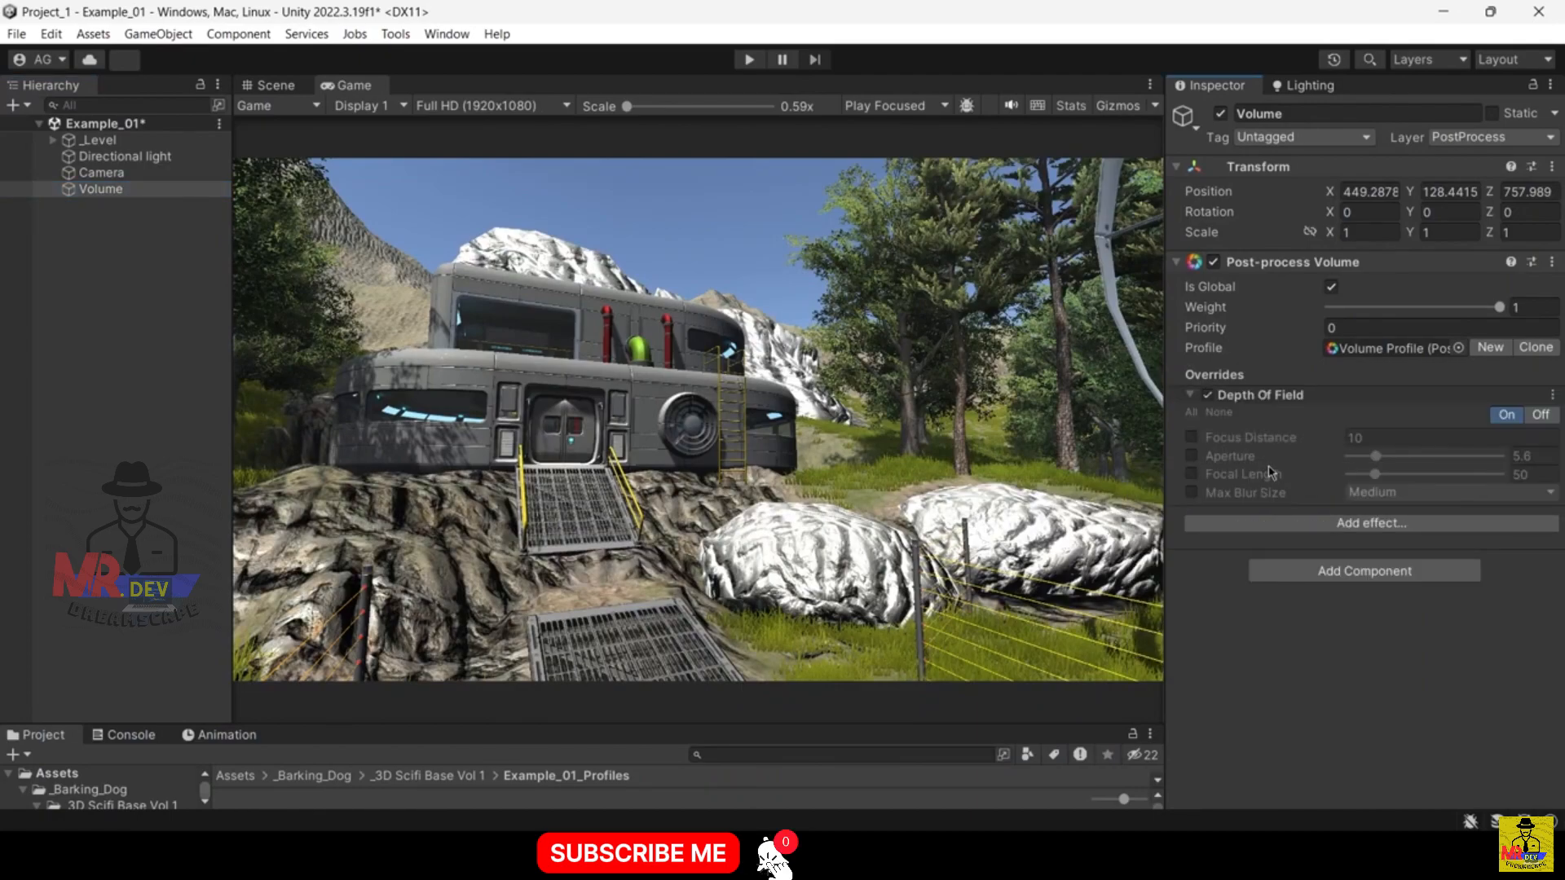
left_click(1191, 437)
left_click(1191, 457)
left_click_drag(1375, 456, 1354, 455)
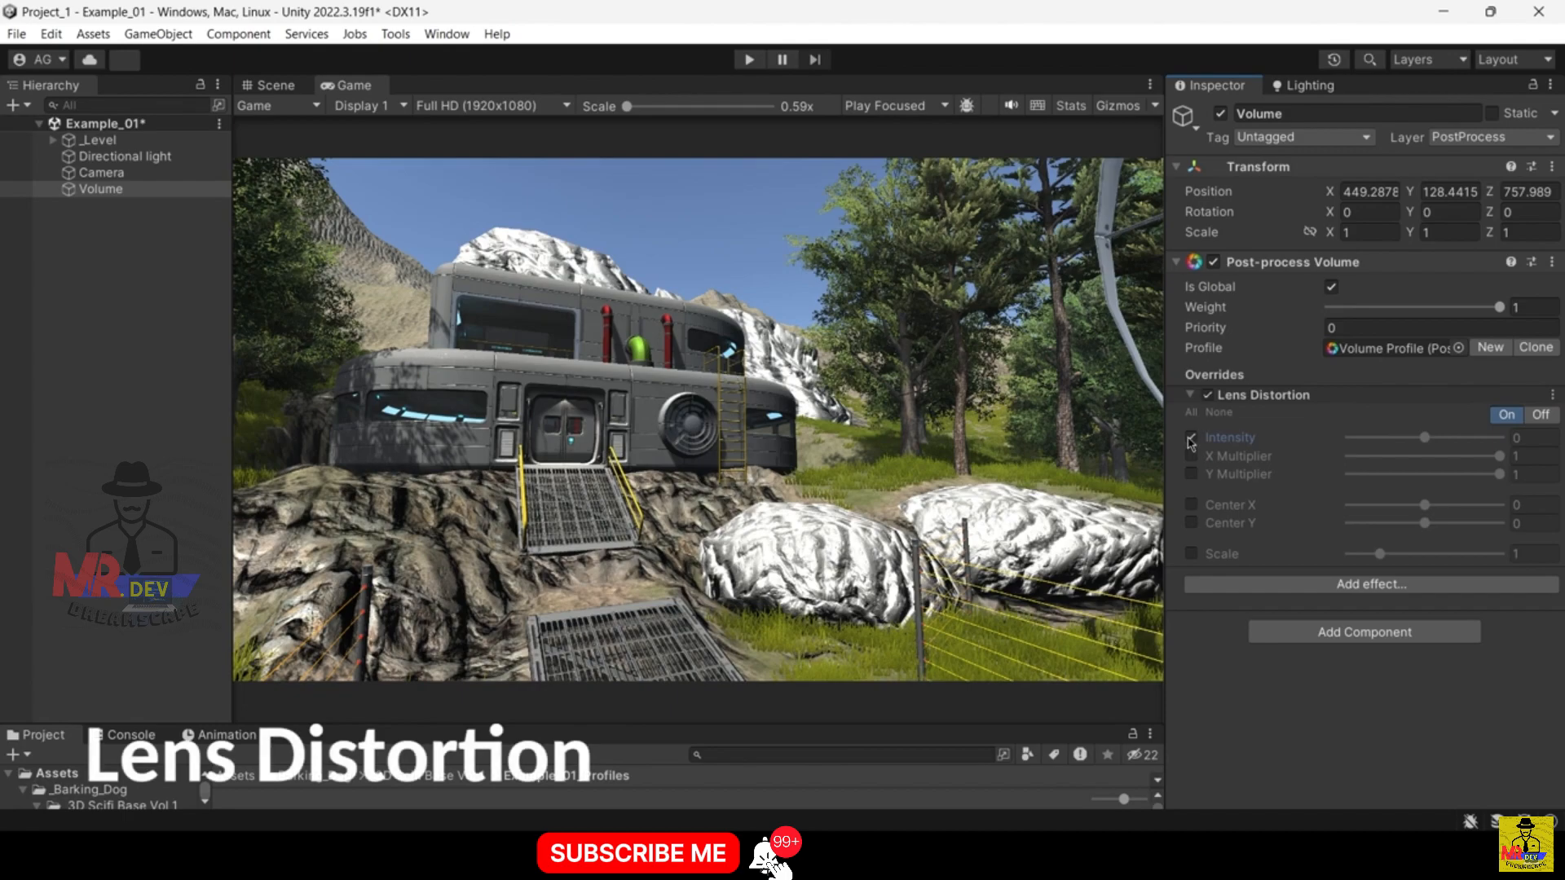
- Enable the Intensity, X Multiplier and Y Multiplier overrides of Lens Distortion and reduce the intensity far below zero
left_click(1191, 437)
left_click(1191, 455)
left_click(1190, 474)
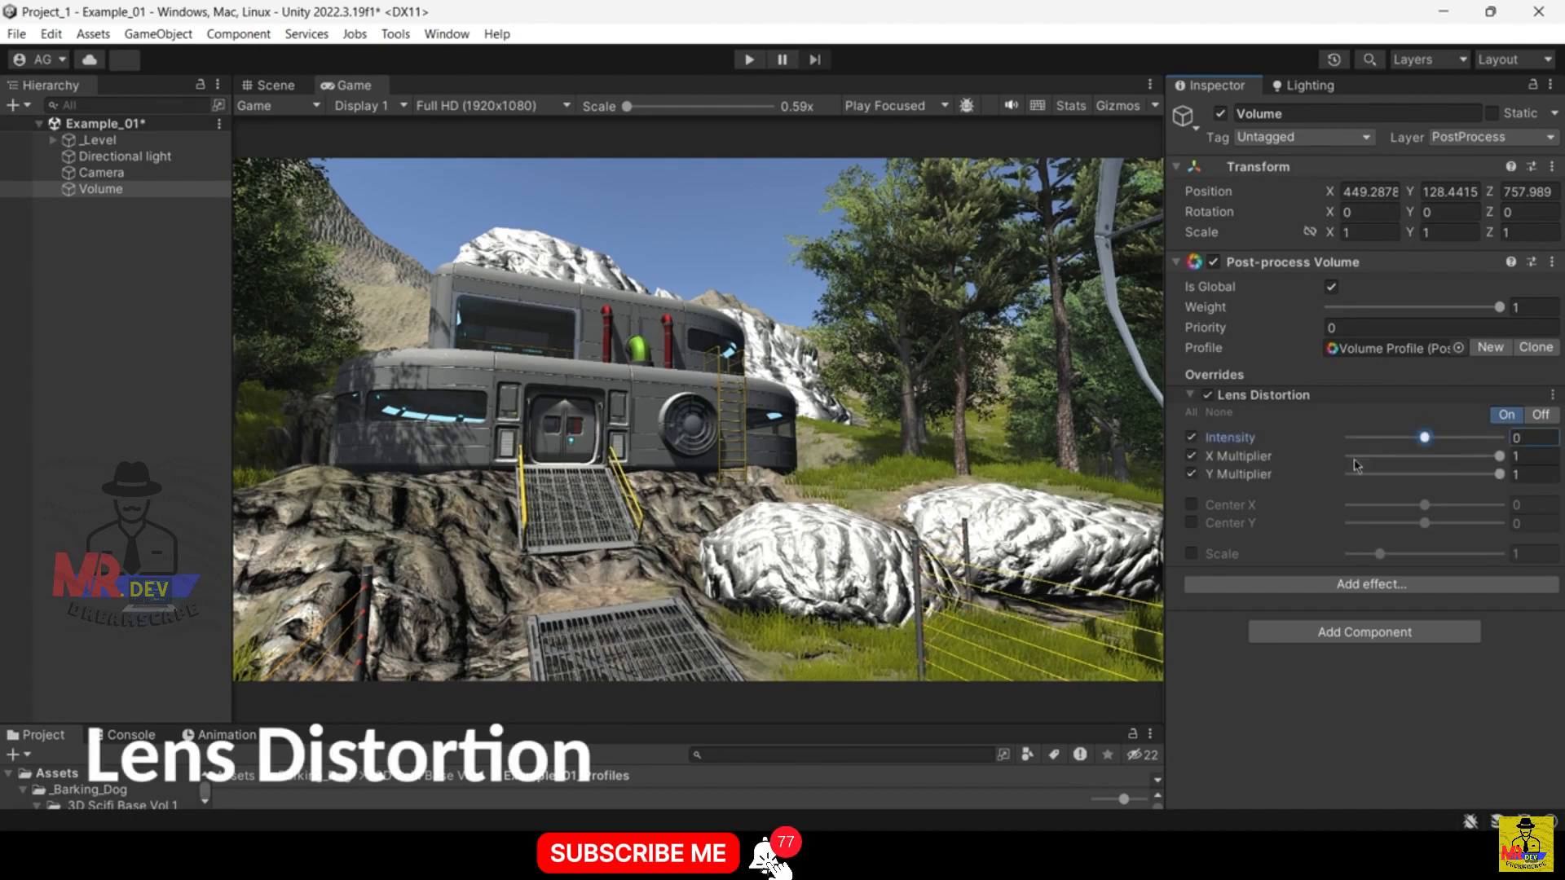
left_click_drag(1424, 438, 1349, 440)
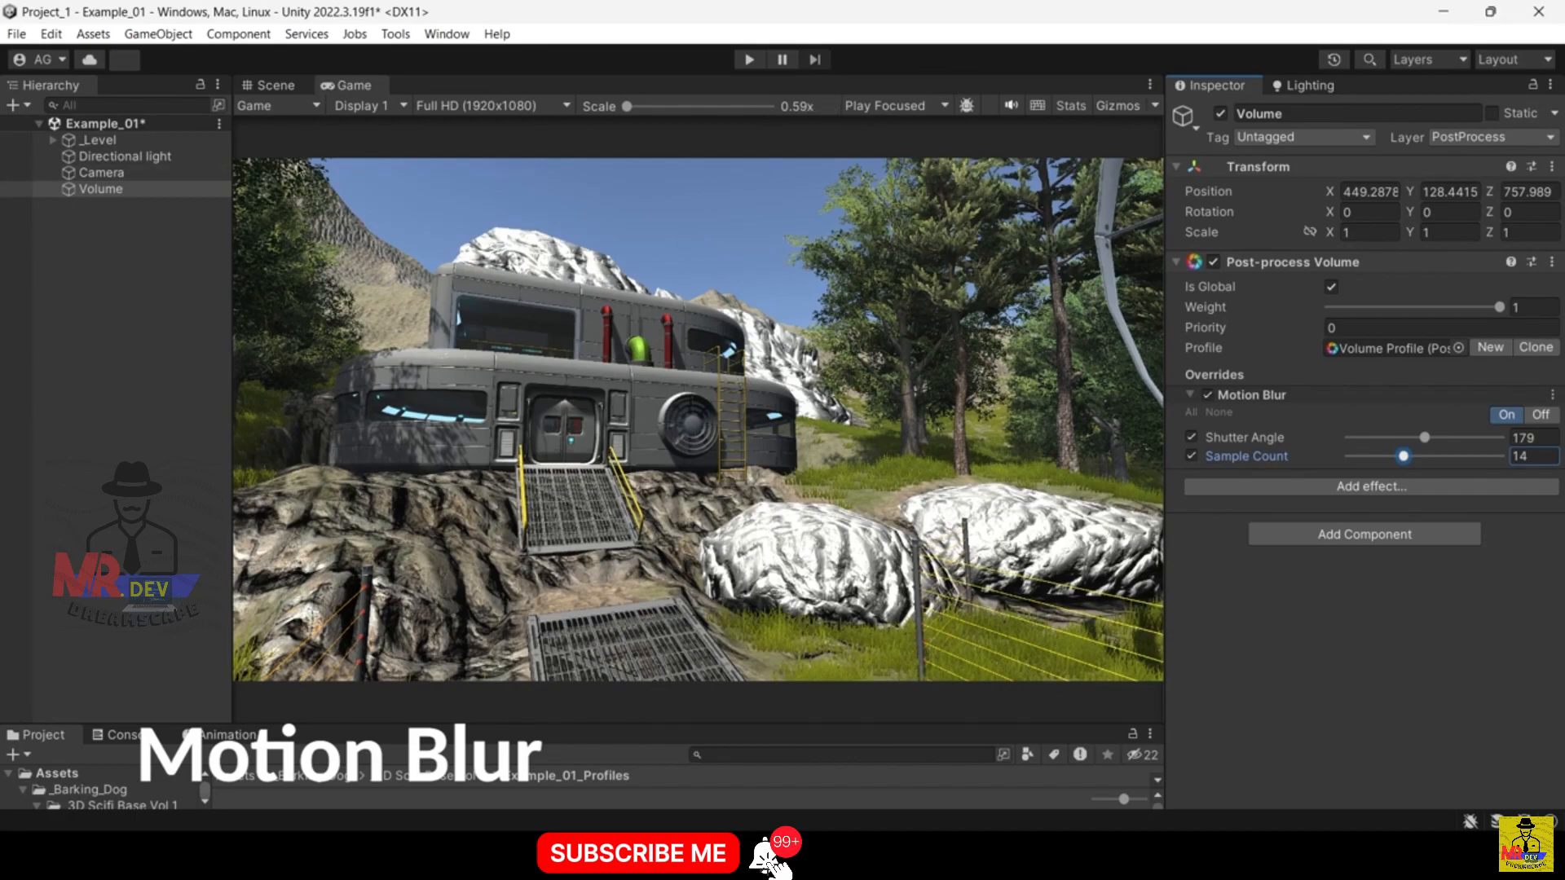
- Change the Camera's transform to preview the Motion Blur effect in the game view
left_click(196, 173)
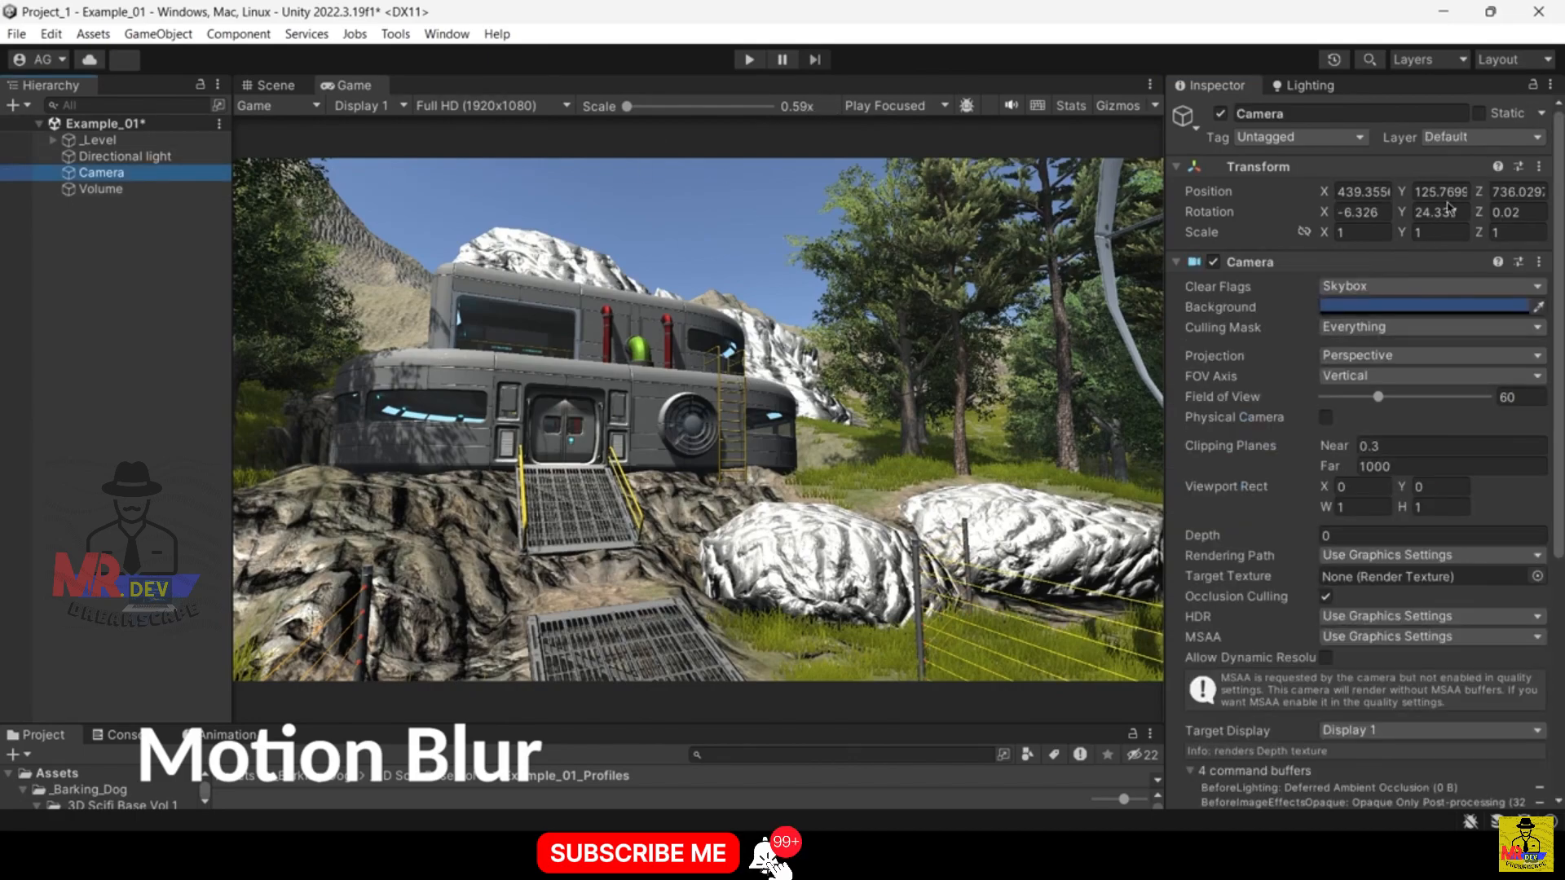
mouse_move(1400, 198)
left_mouse_down()
mouse_move(1418, 198)
mouse_move(1369, 200)
mouse_move(1402, 202)
mouse_move(1383, 204)
left_mouse_up()
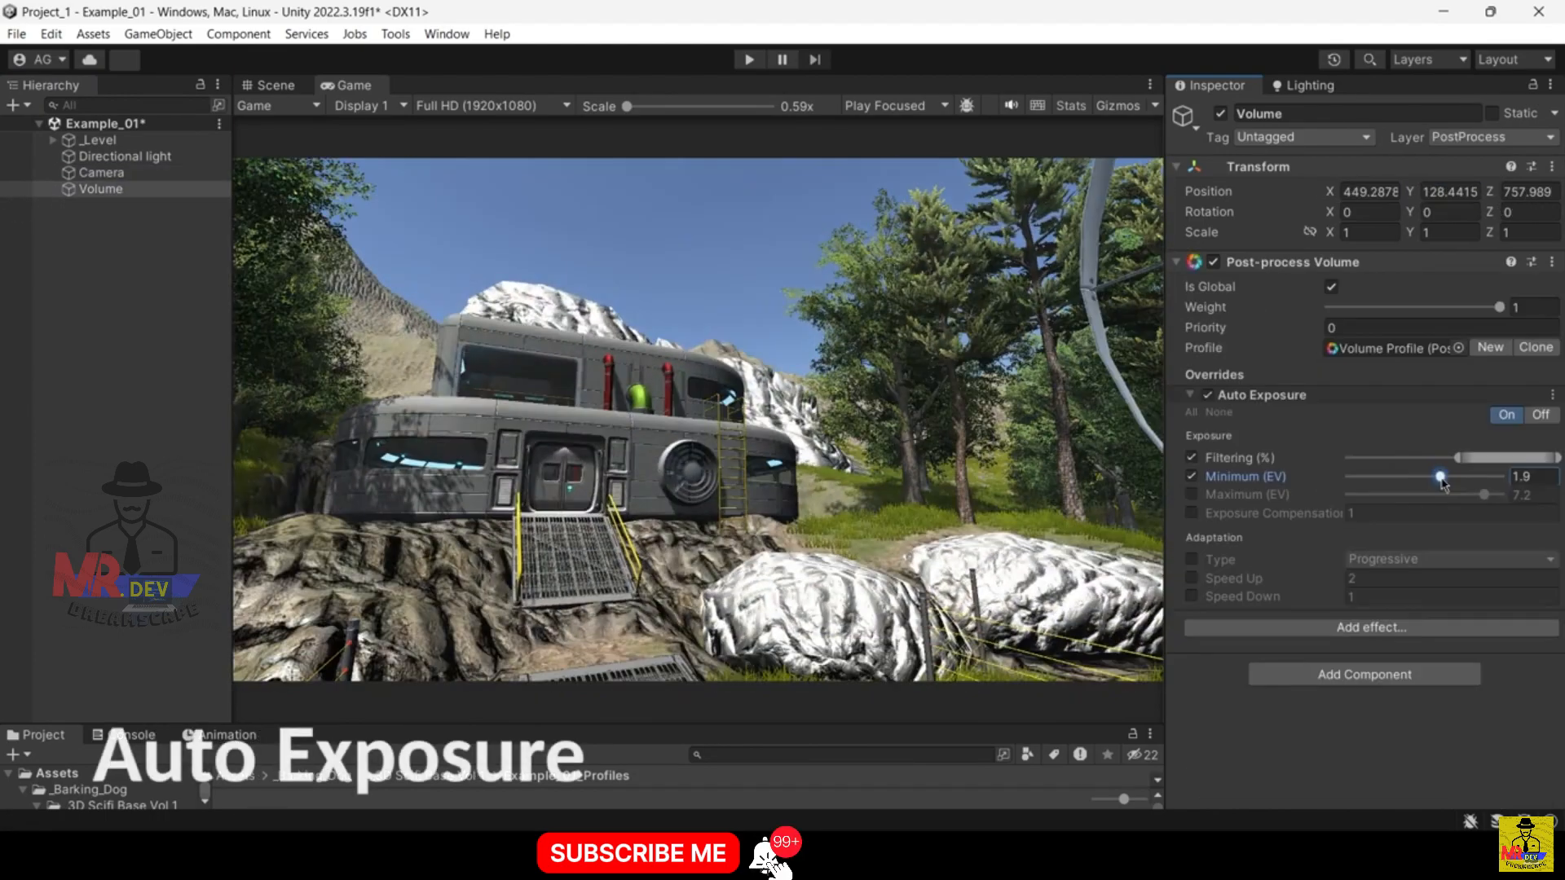
- Set Auto Exposure's Minimum (EV) to -5 and adaptation Type to Fixed, and override Maximum (EV) with a lower value
left_click_drag(1443, 475, 1383, 476)
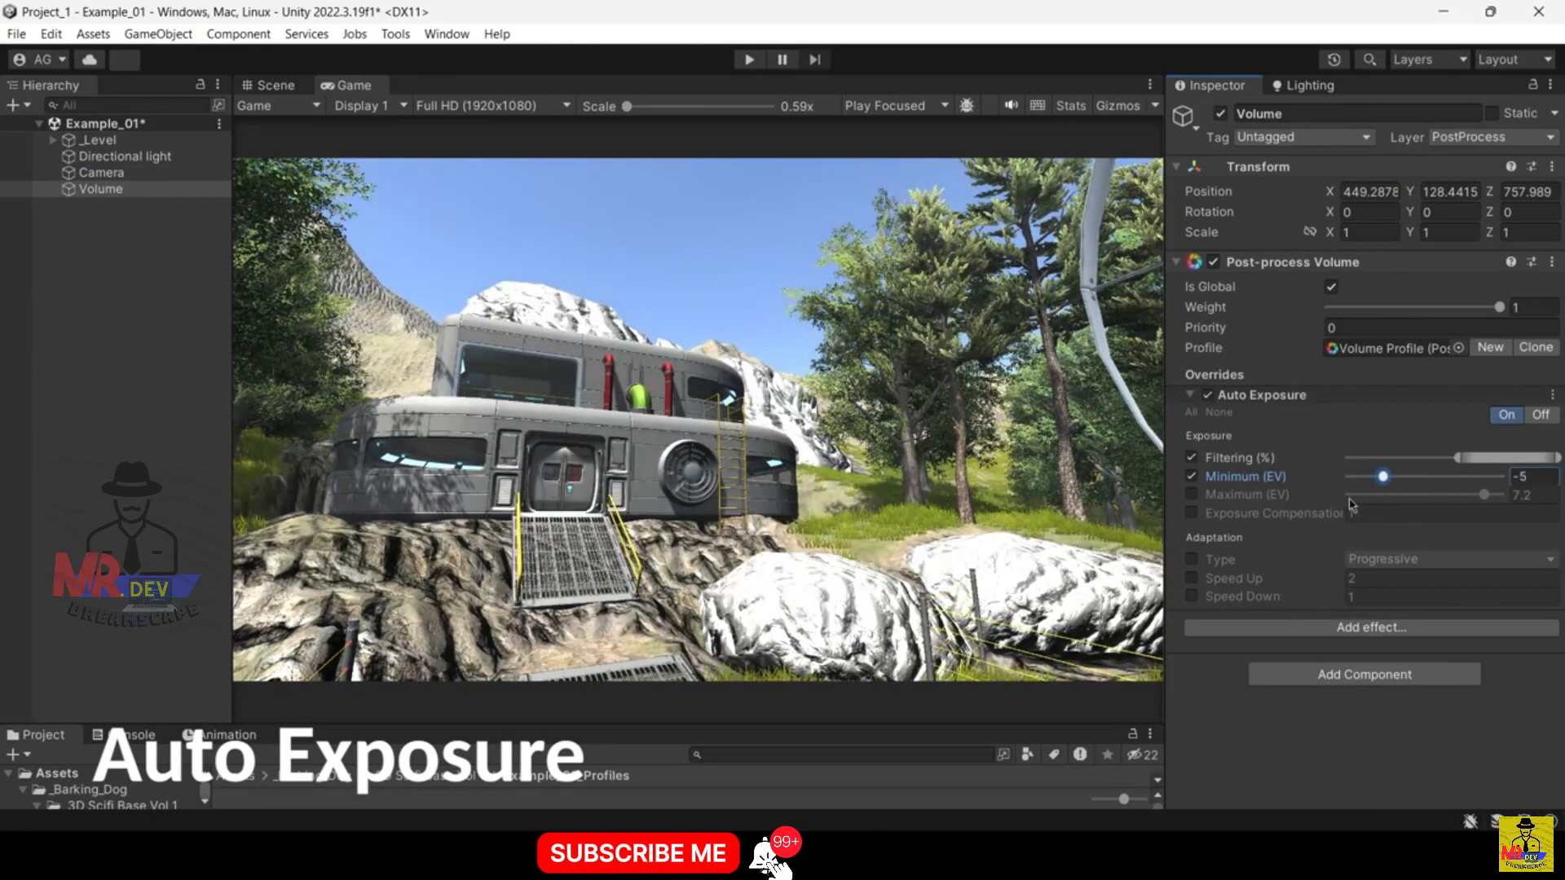
left_click(1190, 559)
left_click(1395, 559)
left_click(1403, 604)
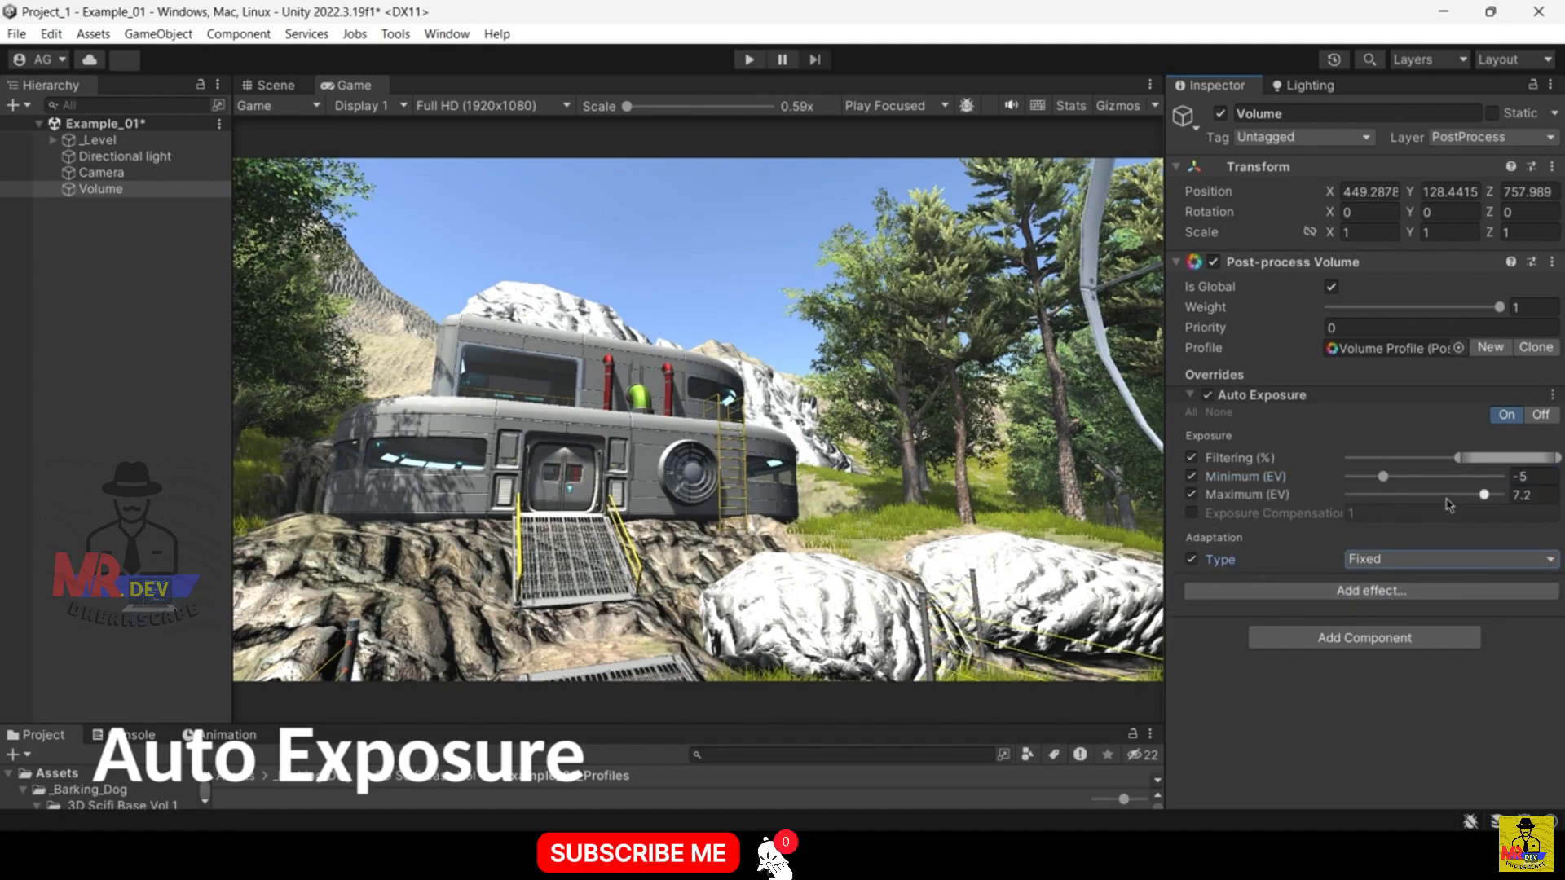
left_click_drag(1444, 495, 1408, 498)
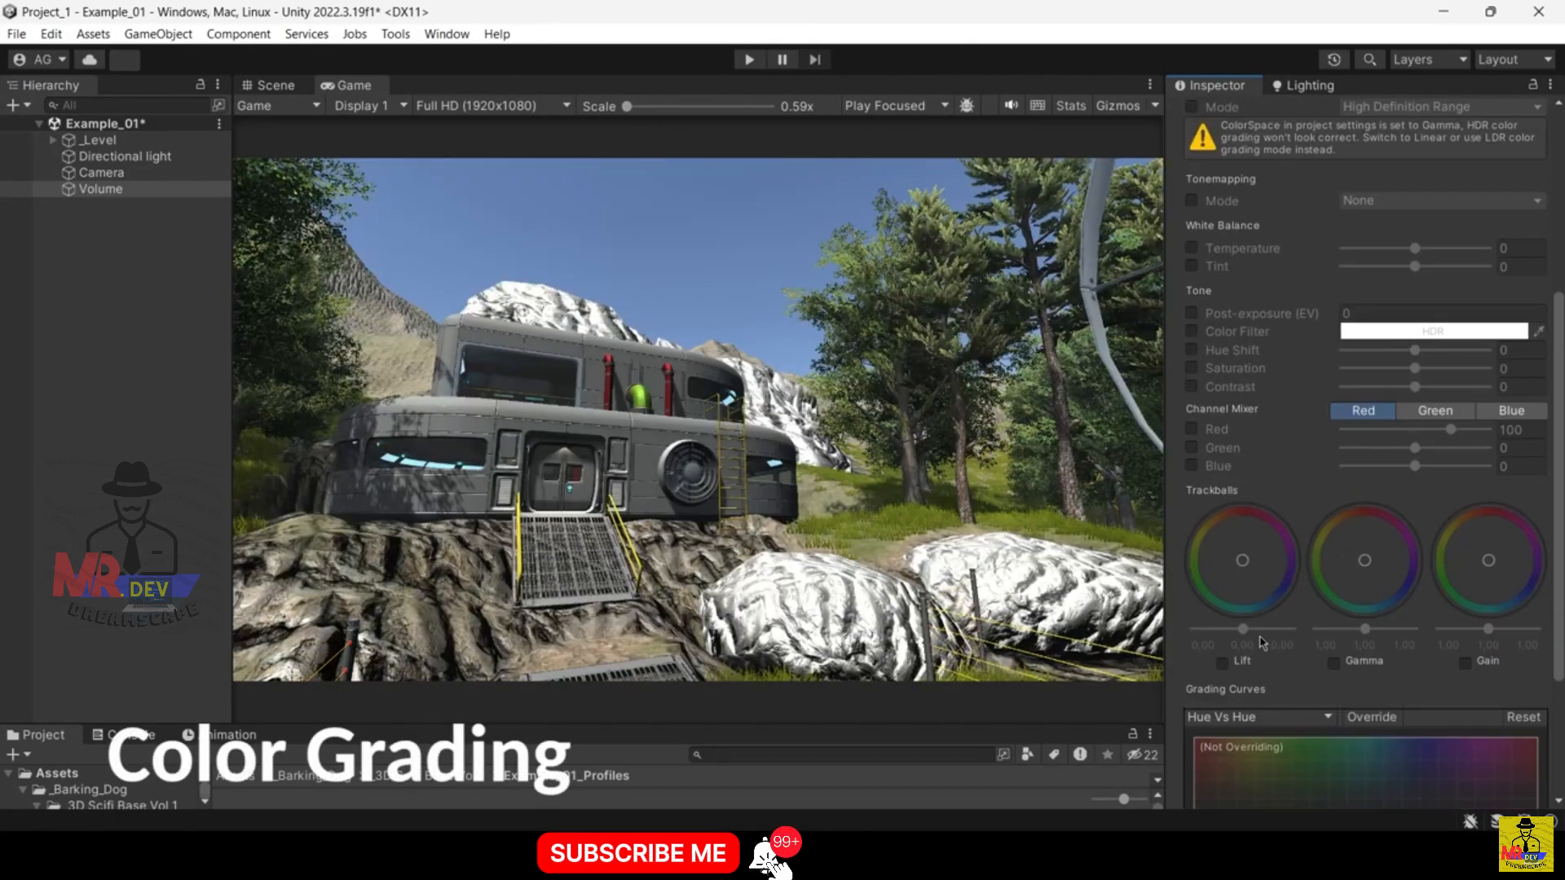
- Enable the Lift, Gamma and Gain trackballs in Color Grading, raise the gain, and shift gamma towards blue with a higher level
left_click(1222, 663)
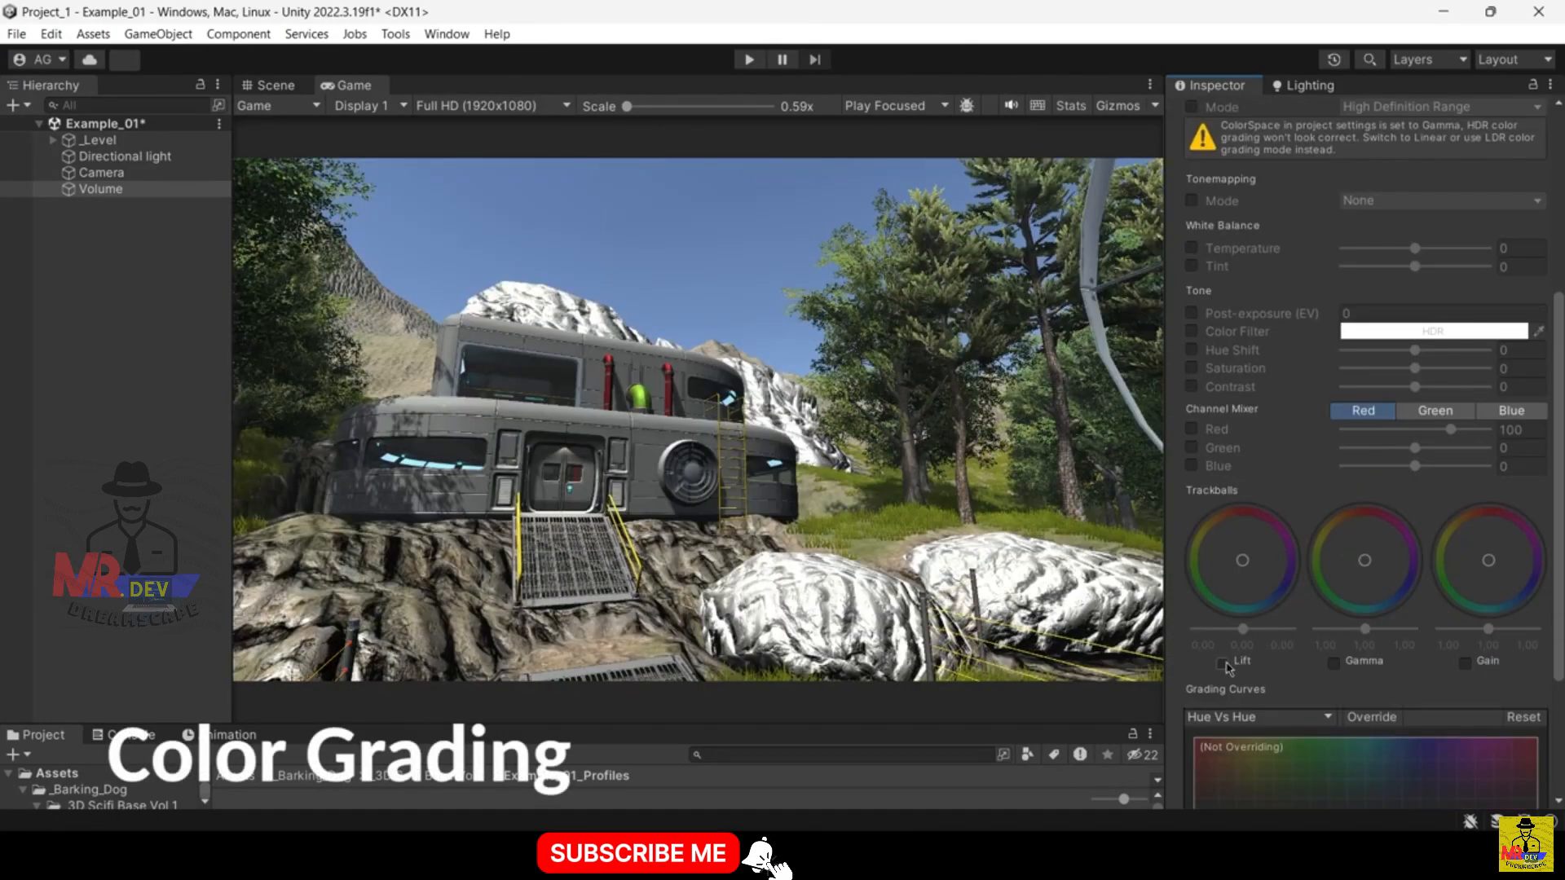
left_click(1334, 663)
left_click(1467, 664)
left_click_drag(1489, 628, 1509, 628)
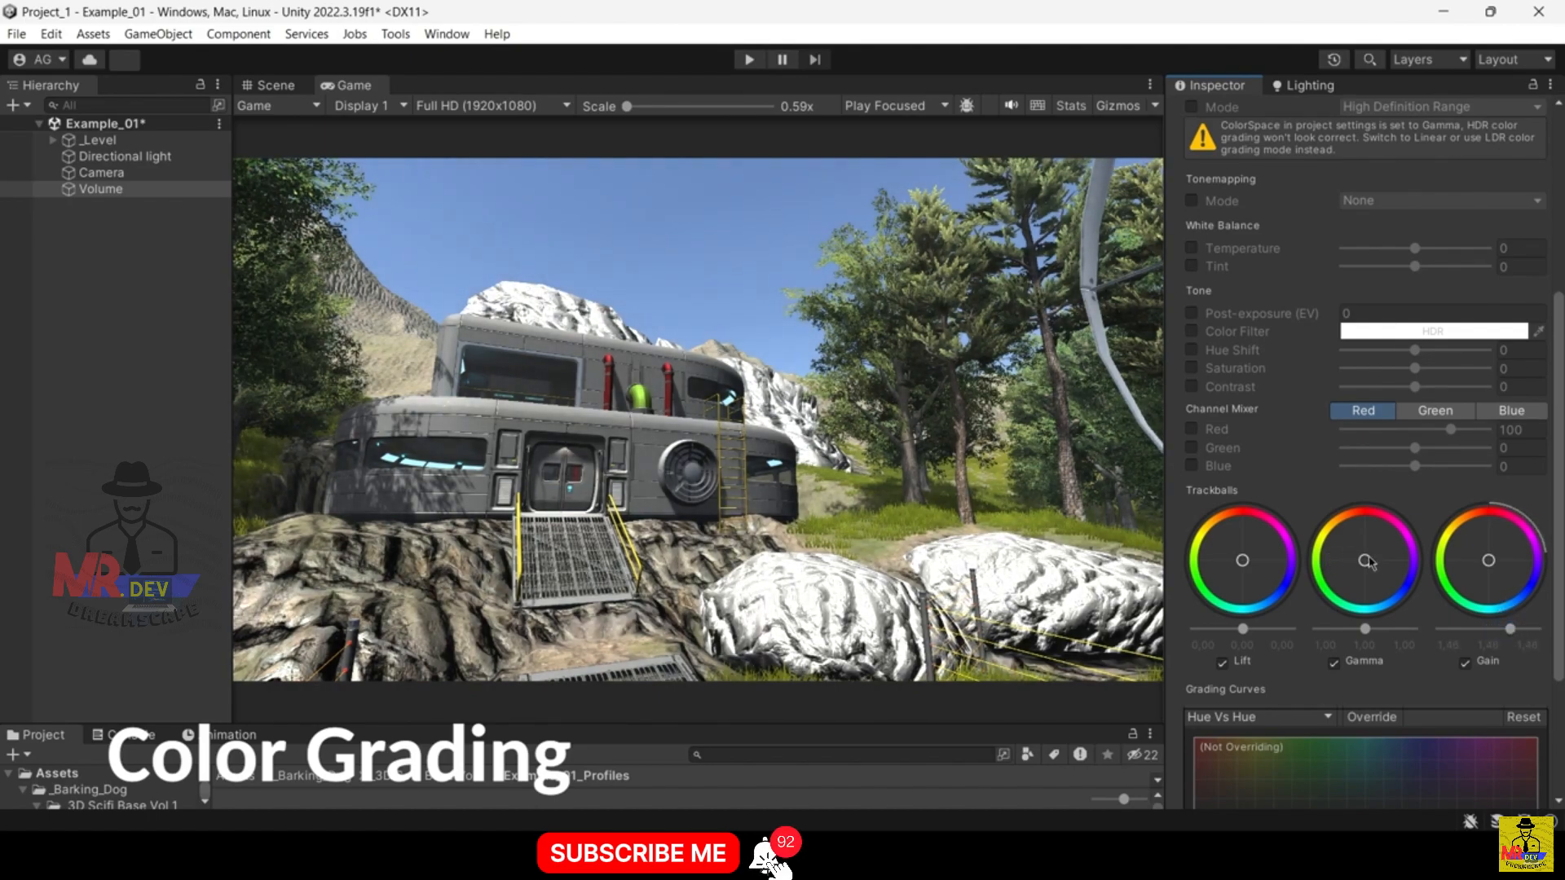
left_click_drag(1367, 561, 1384, 629)
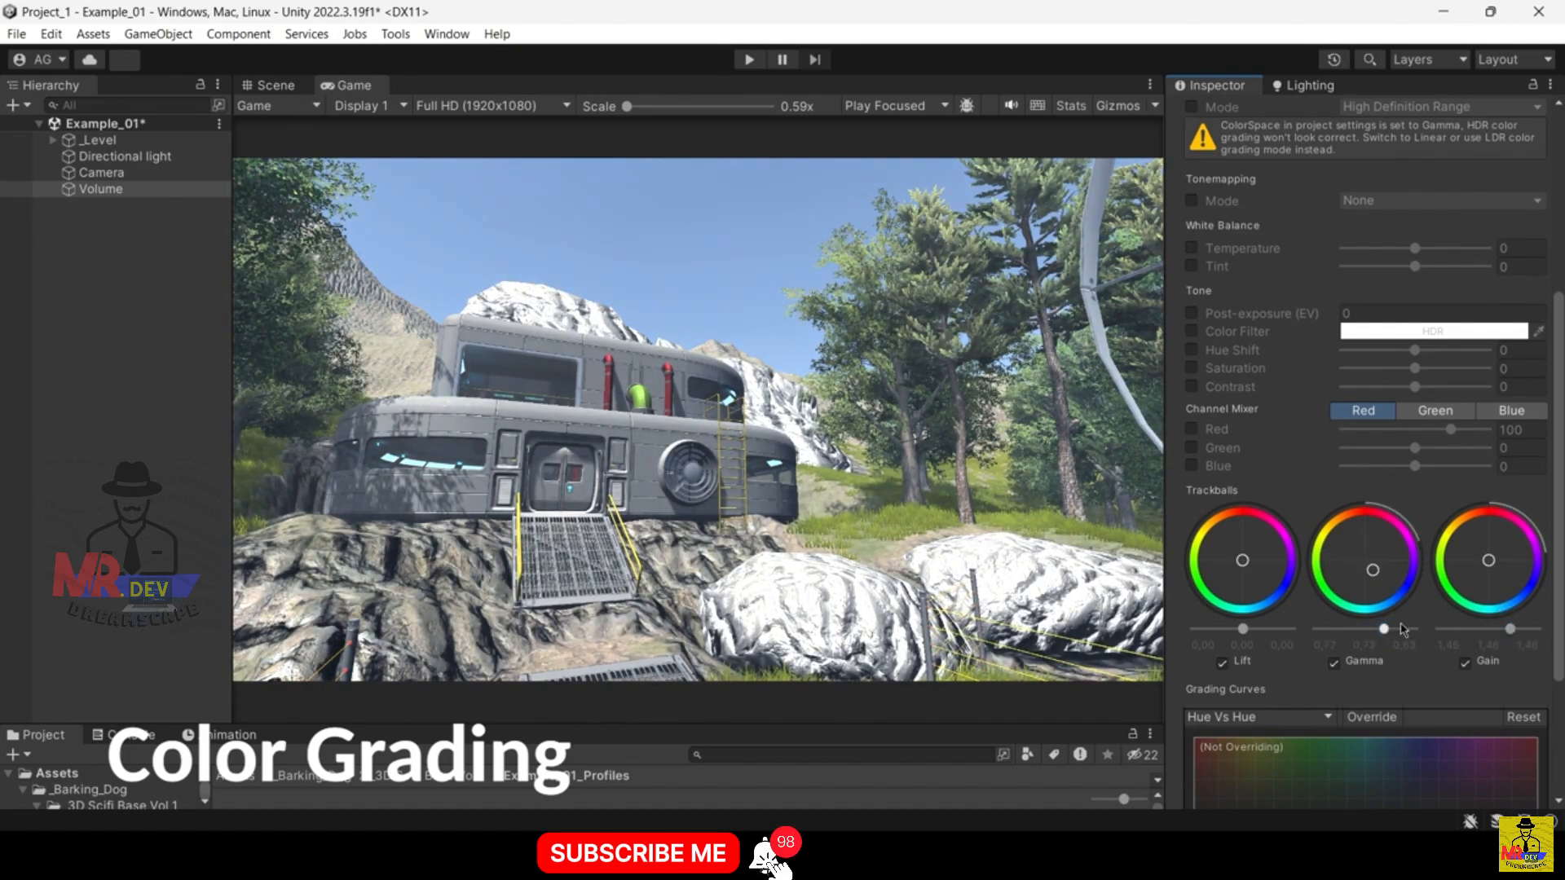
- Override the Color Grading white balance with temperature -37 and tint 54, and lower the saturation
scroll(1304, 505, "up", 3)
left_click(1193, 414)
left_click_drag(1415, 414, 1453, 431)
left_click(1193, 431)
scroll(1435, 533, "down", 5)
left_click(1191, 313)
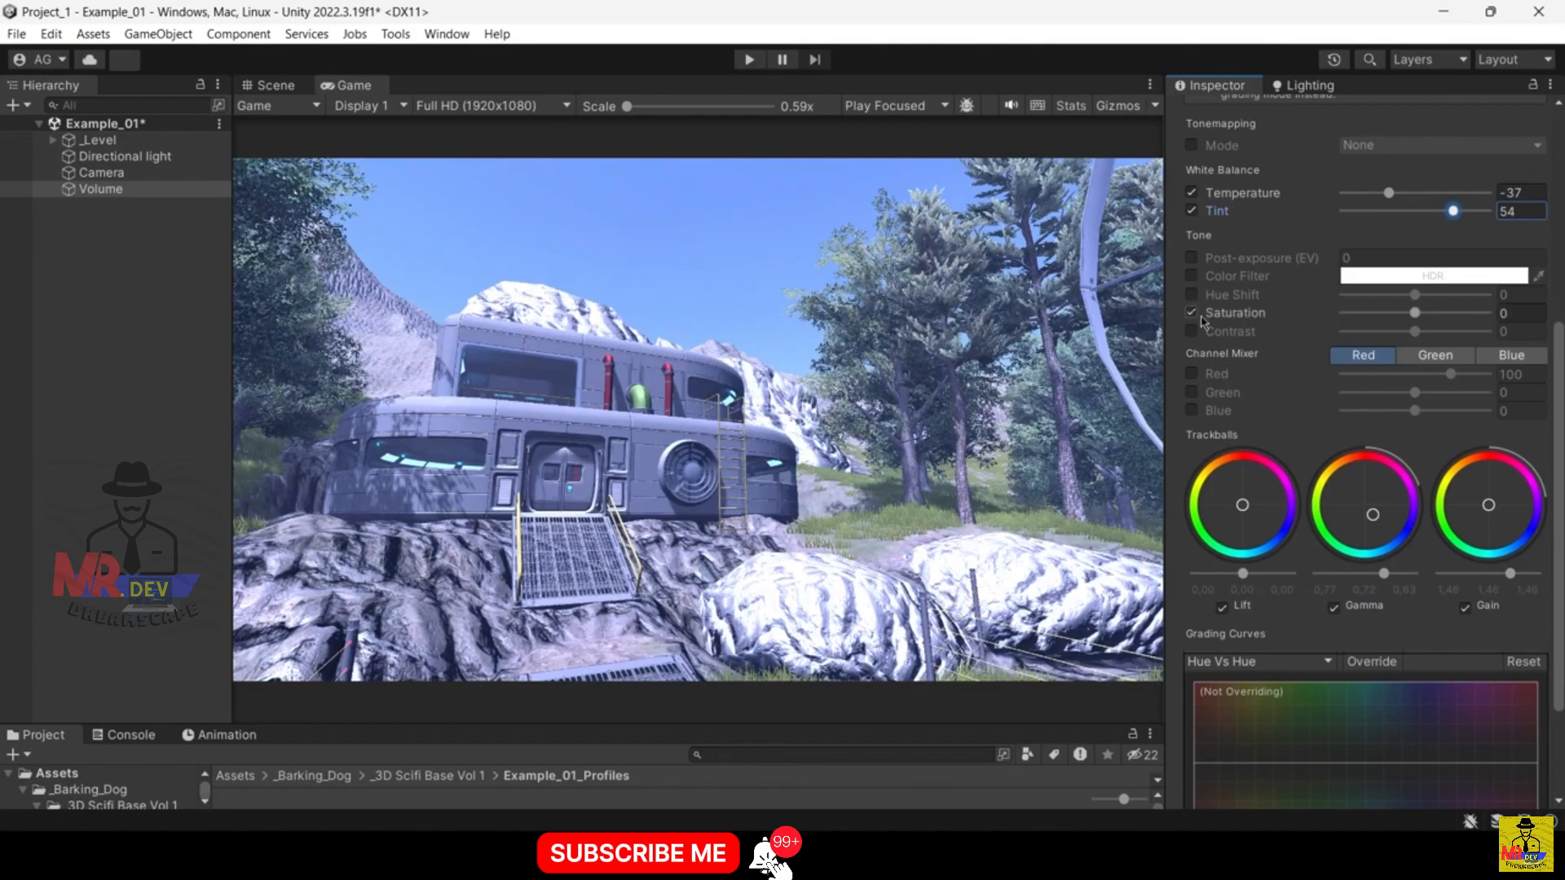
left_click_drag(1415, 315, 1366, 320)
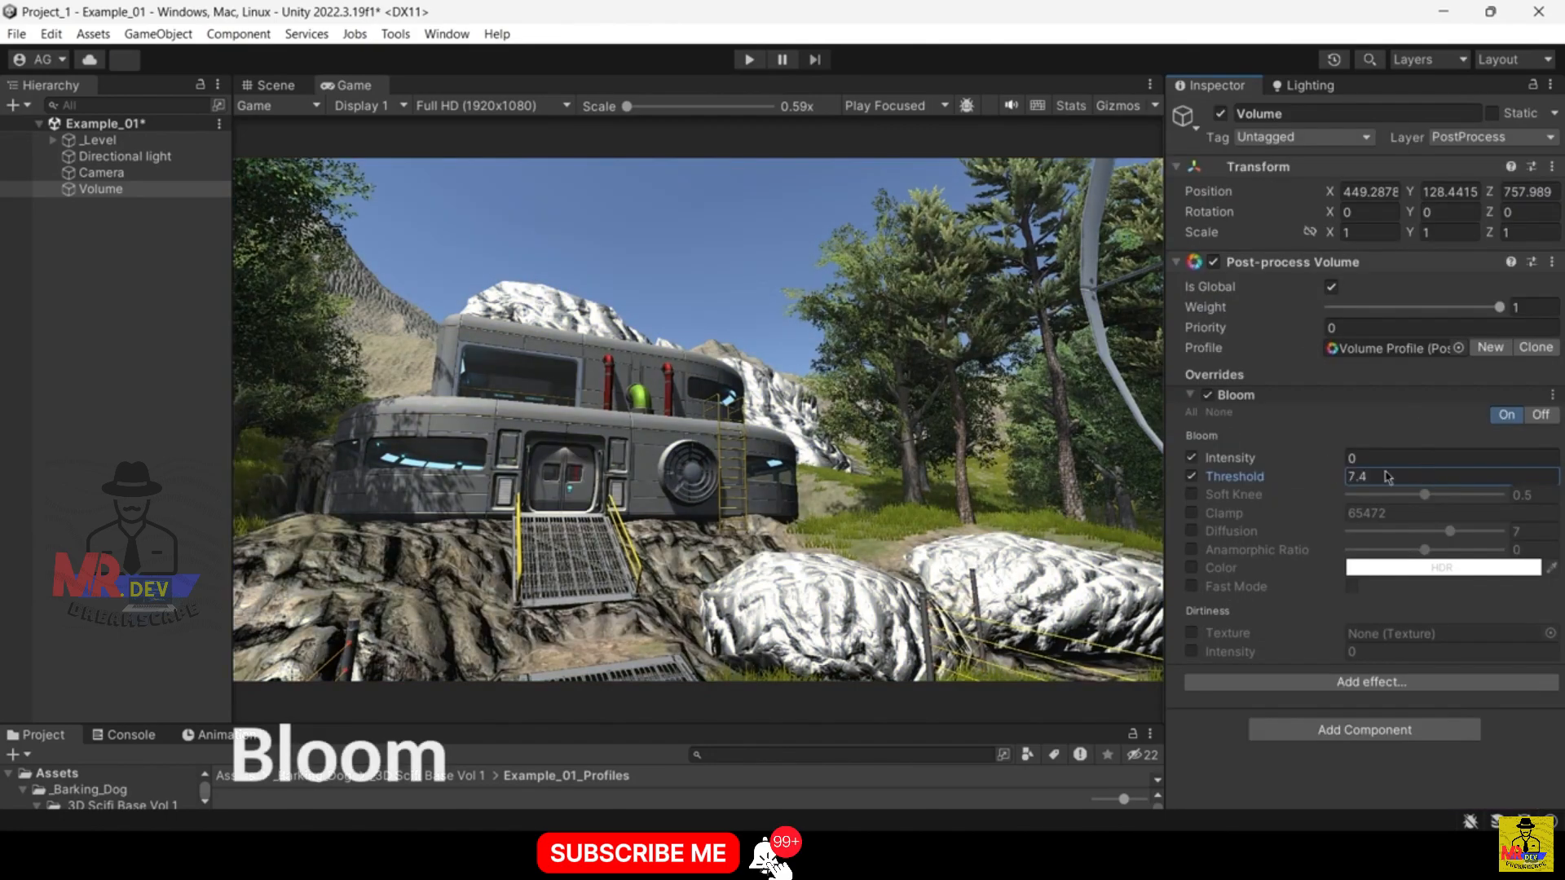
- Set the Bloom intensity to about 2.86 and its threshold to about 0.55
left_click_drag(1375, 455, 1445, 452)
left_click_drag(1308, 477, 1270, 473)
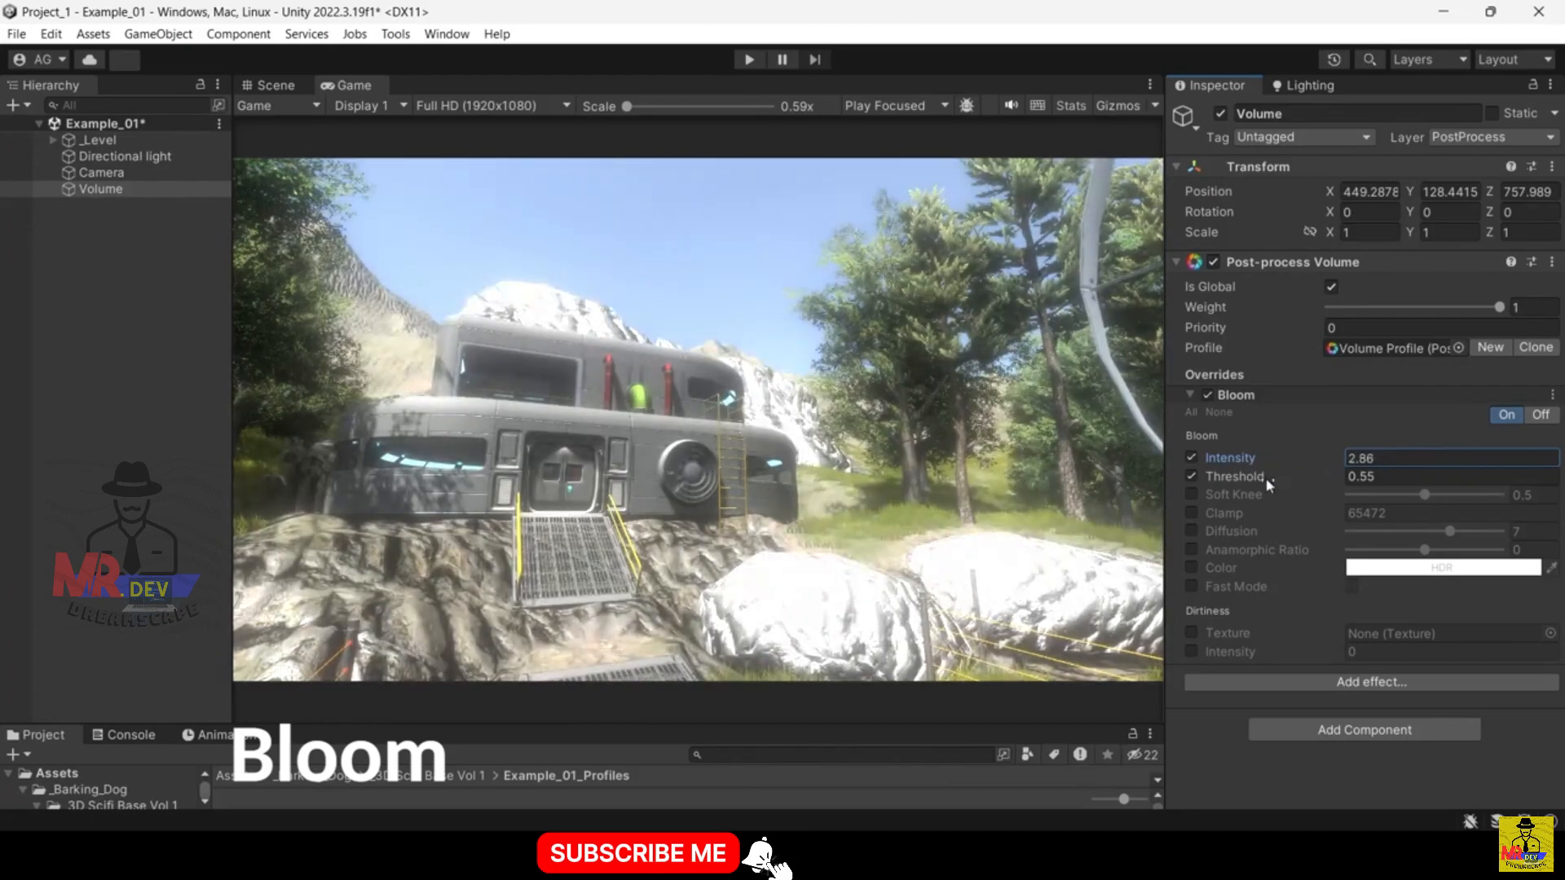
- Override the Vignette intensity with about 0.487 and its smoothness with about 0.211
left_click(1191, 494)
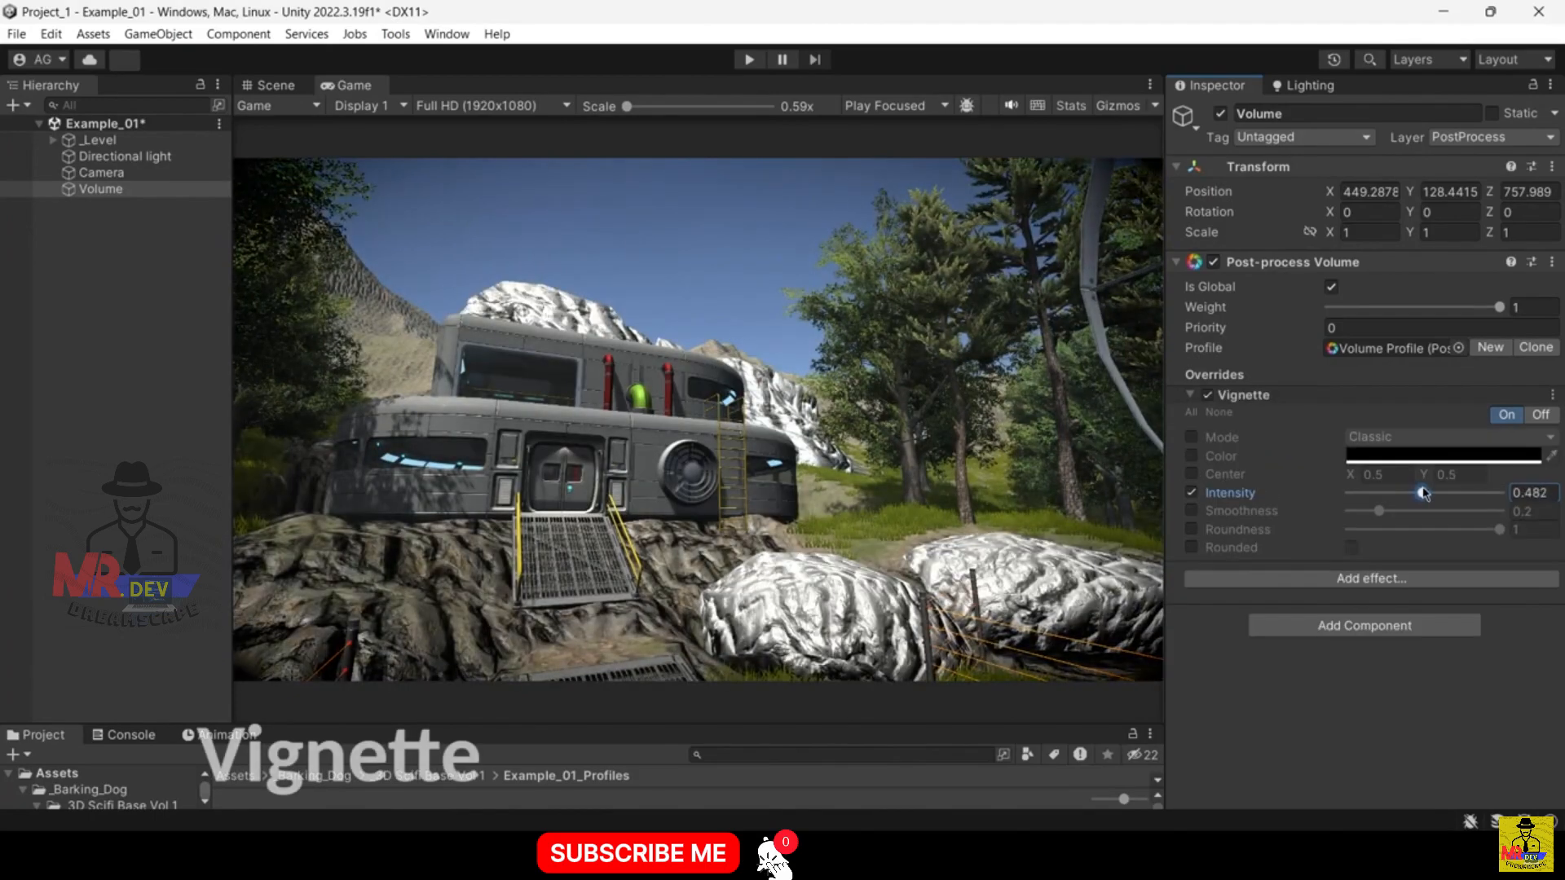
left_click(1191, 511)
mouse_move(1379, 511)
left_mouse_down()
mouse_move(1432, 513)
mouse_move(1386, 520)
left_mouse_up()
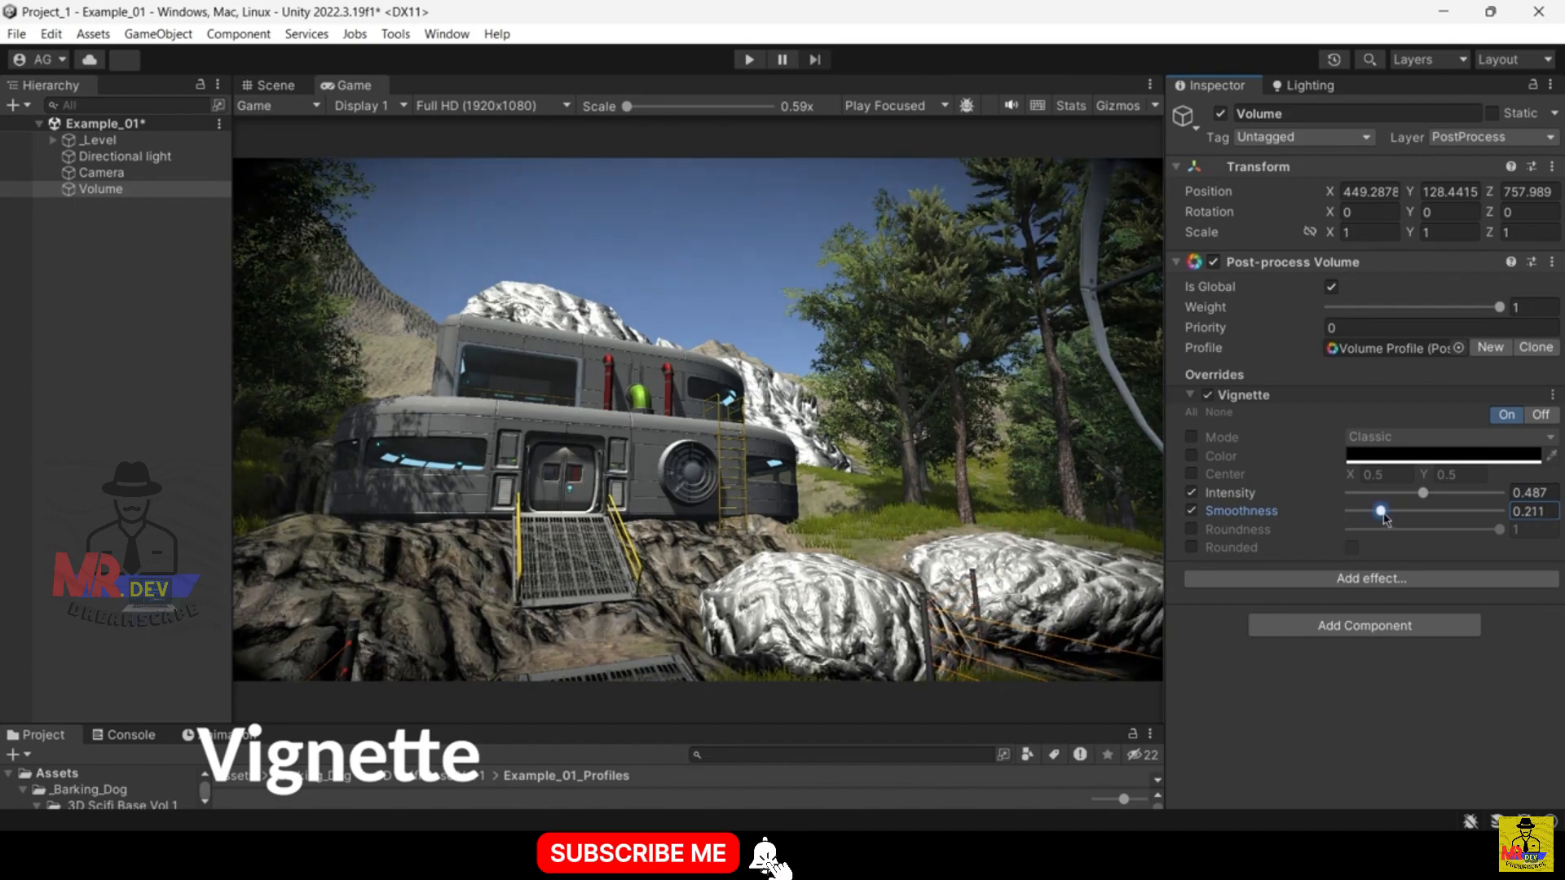
- Enable the Vignette Mode override, try the Masked mode, and return it to Classic
left_click(1190, 437)
left_click(1369, 438)
left_click(1386, 479)
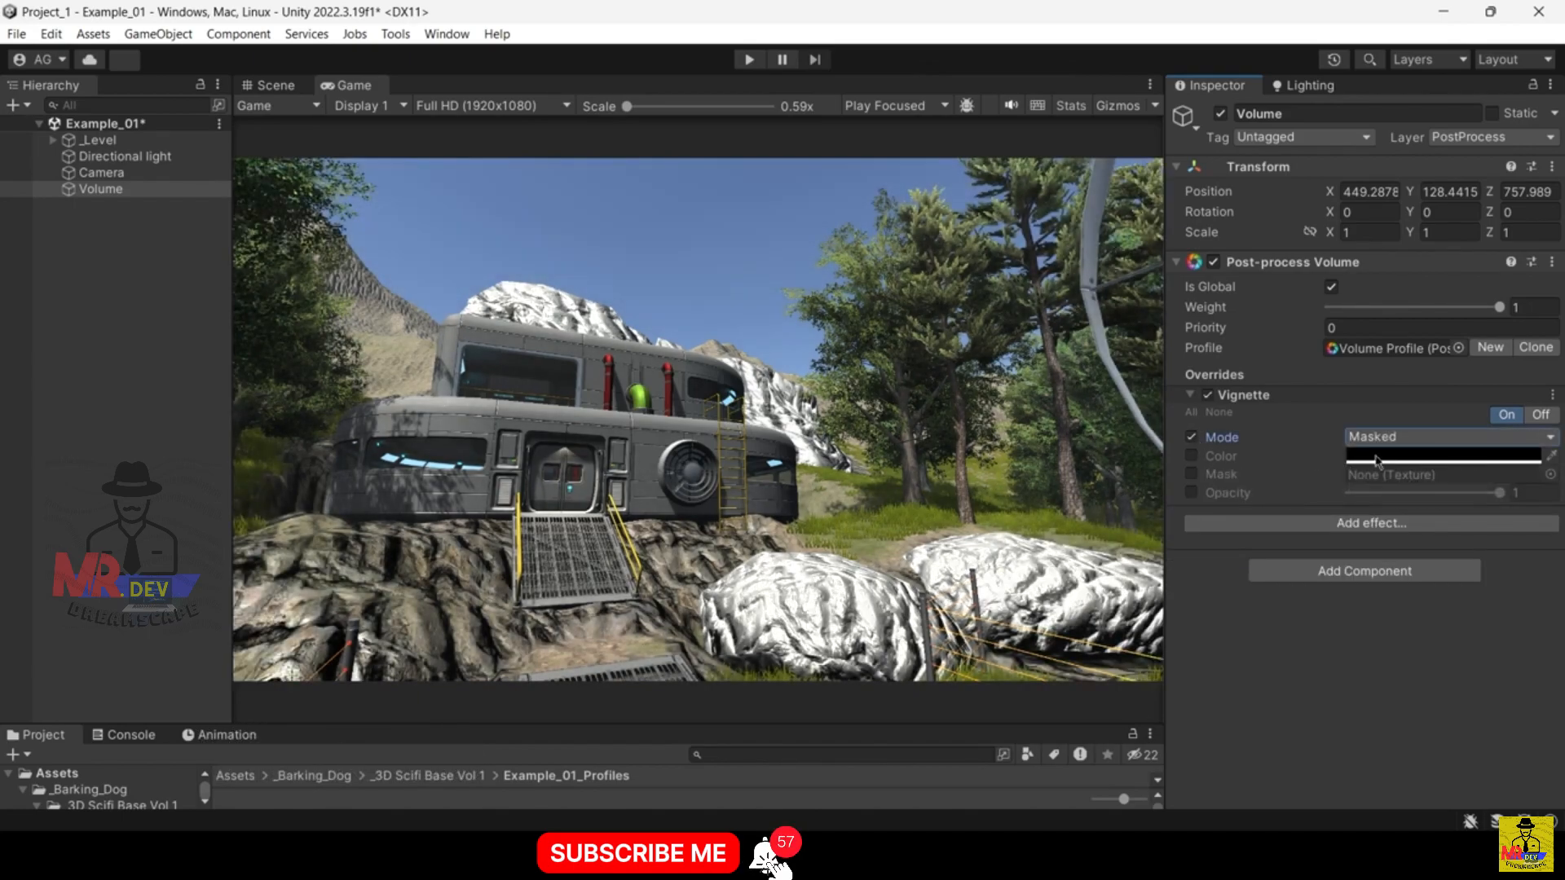
left_click(1385, 438)
left_click(1390, 457)
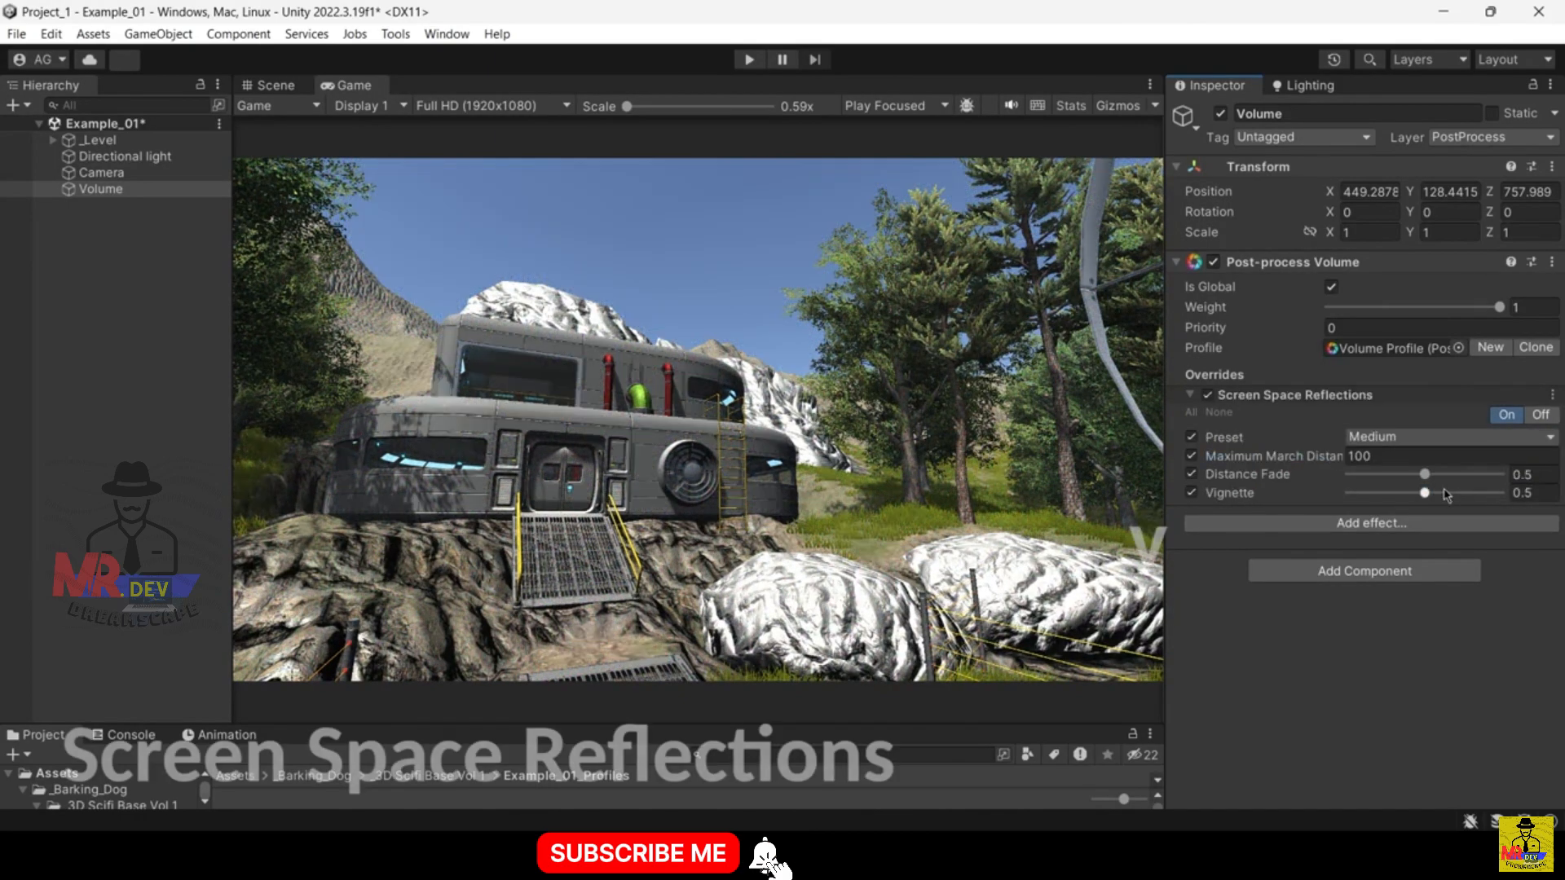
- Increase the Screen Space Reflections Distance Fade and adjust the Ambient Occlusion intensity
mouse_move(1424, 475)
left_mouse_down()
mouse_move(1420, 487)
mouse_move(1449, 475)
left_mouse_up()
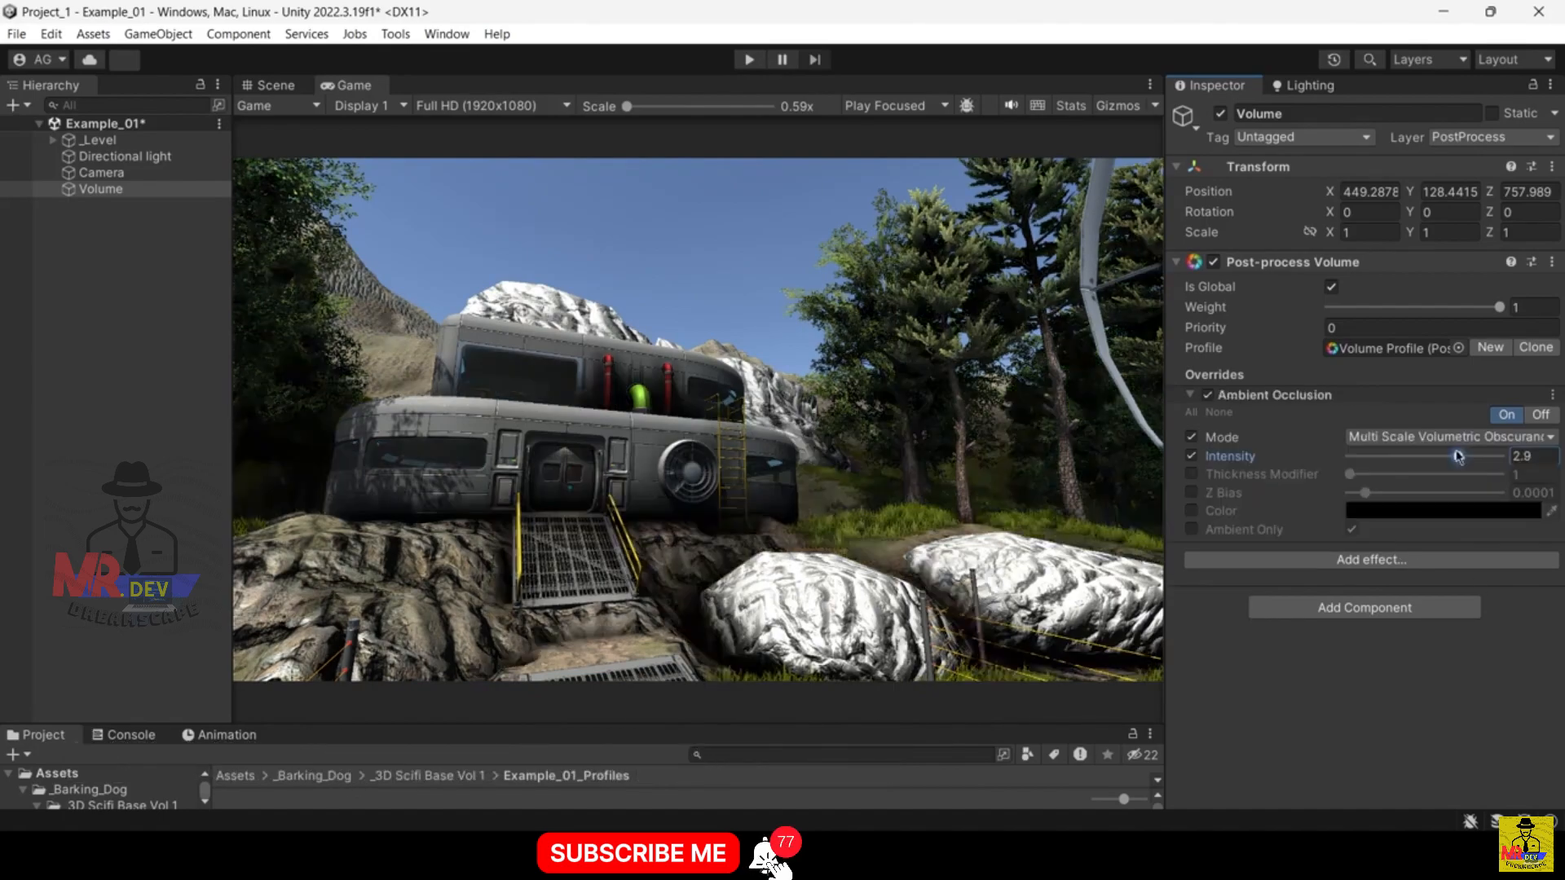
mouse_move(1402, 458)
left_mouse_down()
mouse_move(1349, 457)
mouse_move(1451, 457)
mouse_move(1344, 457)
mouse_move(1453, 455)
mouse_move(1370, 456)
left_mouse_up()
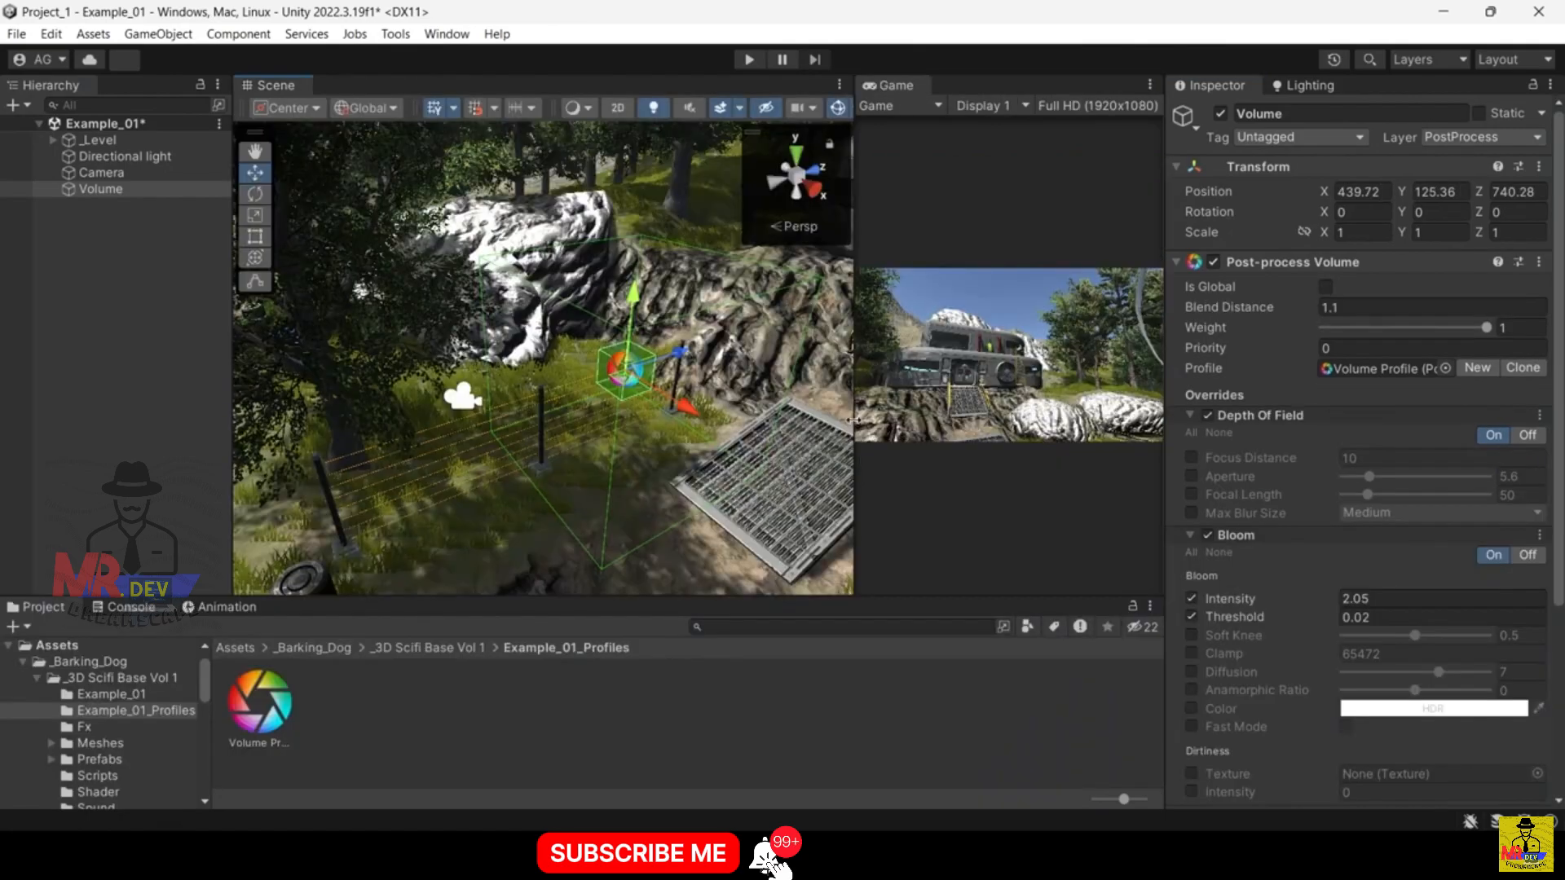
- Move the non-global Volume along the Z axis to about 738.77 and increase its blend distance slightly
left_click_drag(856, 427, 835, 427)
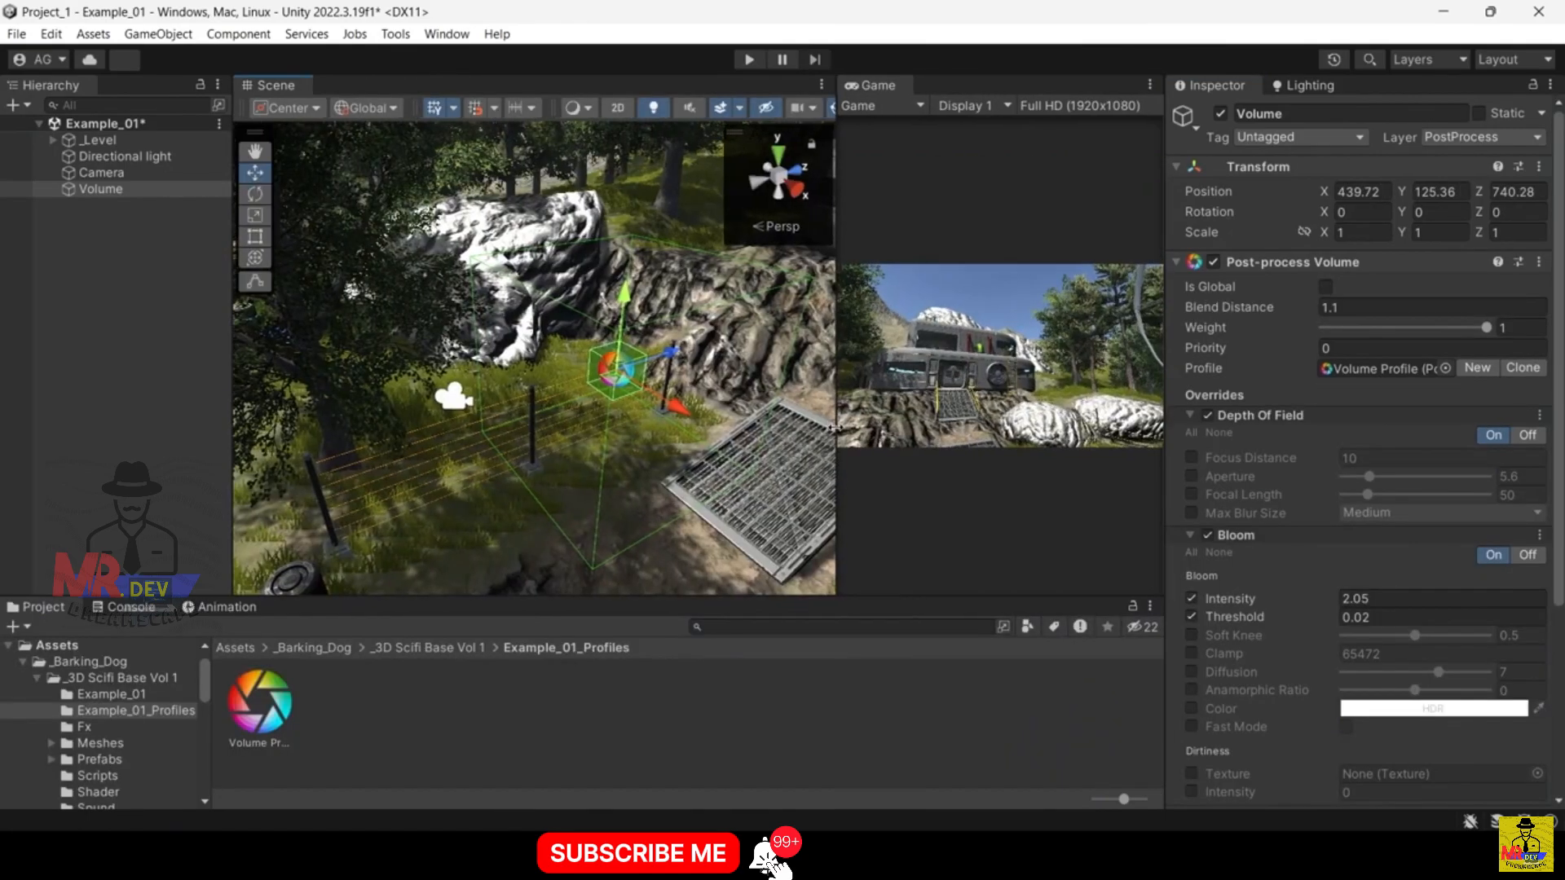
scroll(690, 395, "down", 3)
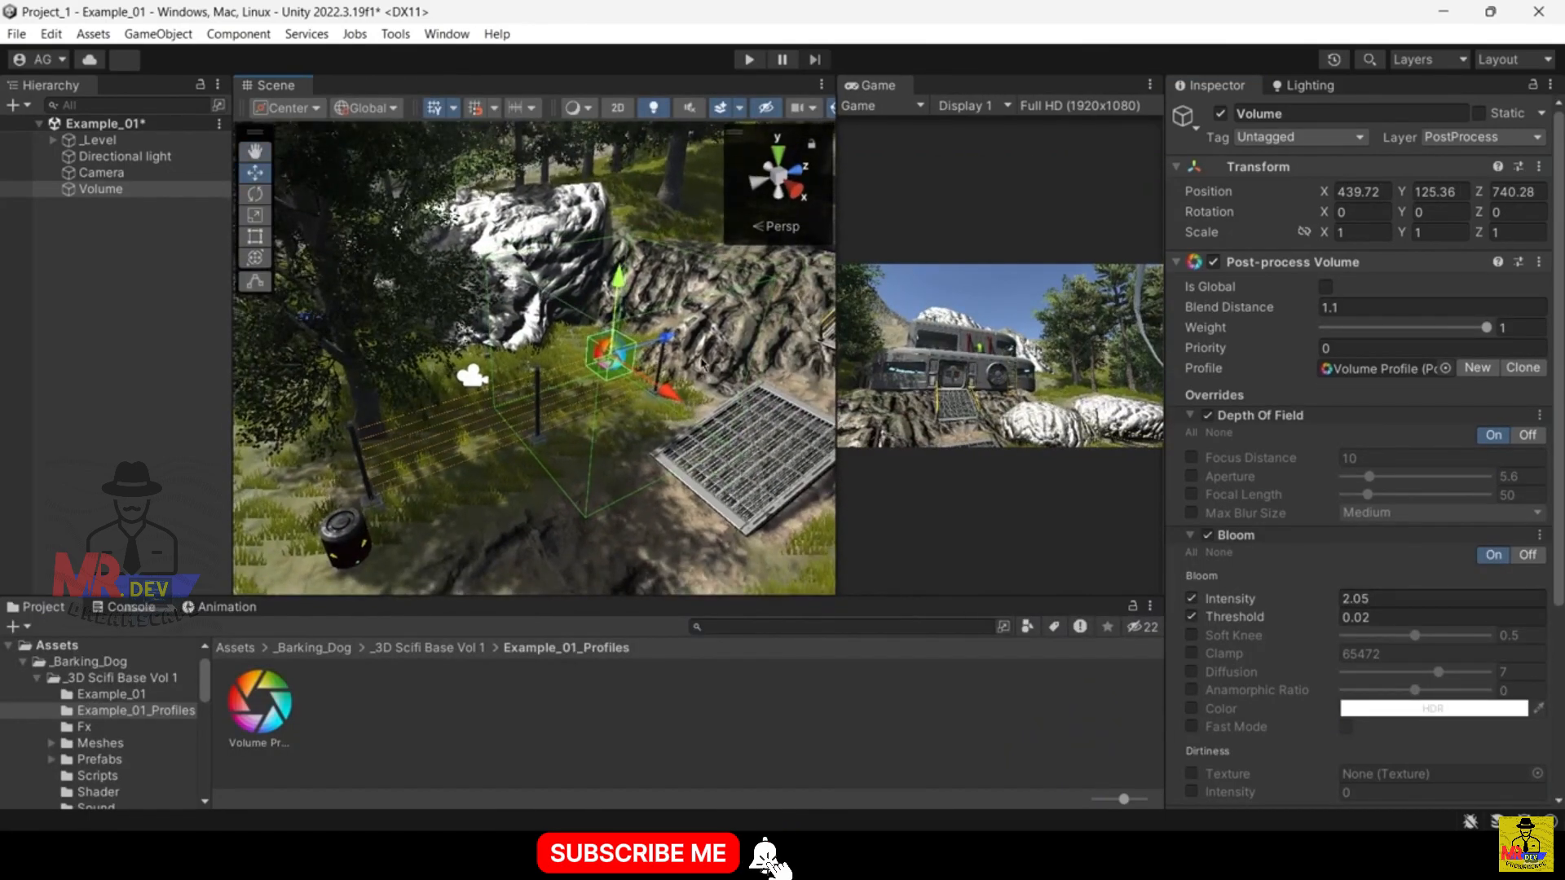
mouse_move(673, 343)
left_mouse_down()
mouse_move(530, 380)
mouse_move(662, 359)
left_mouse_up()
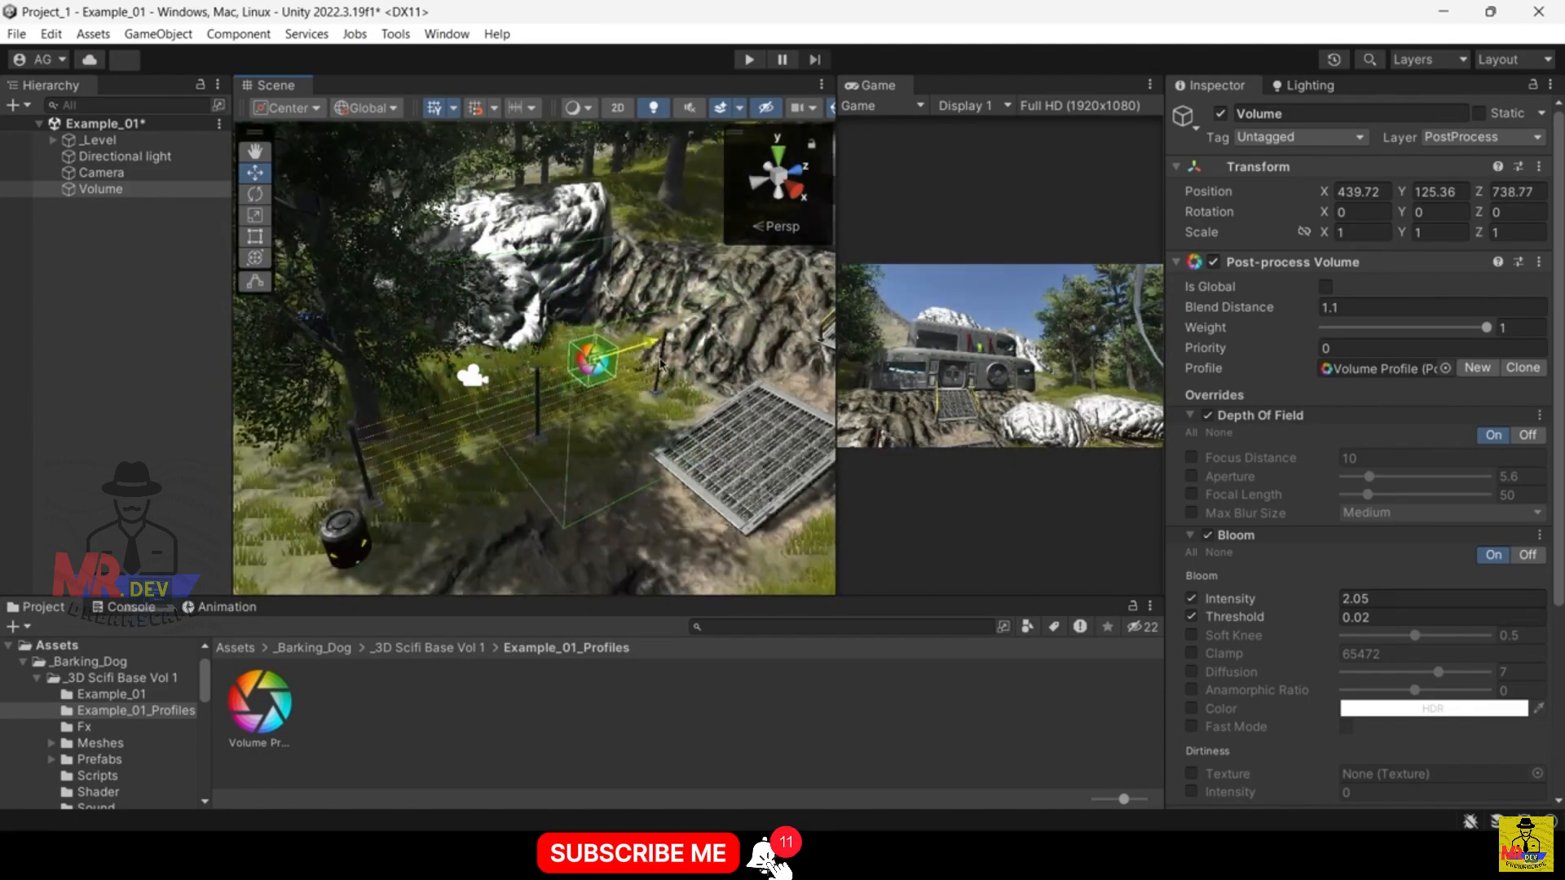
mouse_move(1261, 307)
left_mouse_down()
mouse_move(1304, 314)
mouse_move(1271, 307)
left_mouse_up()
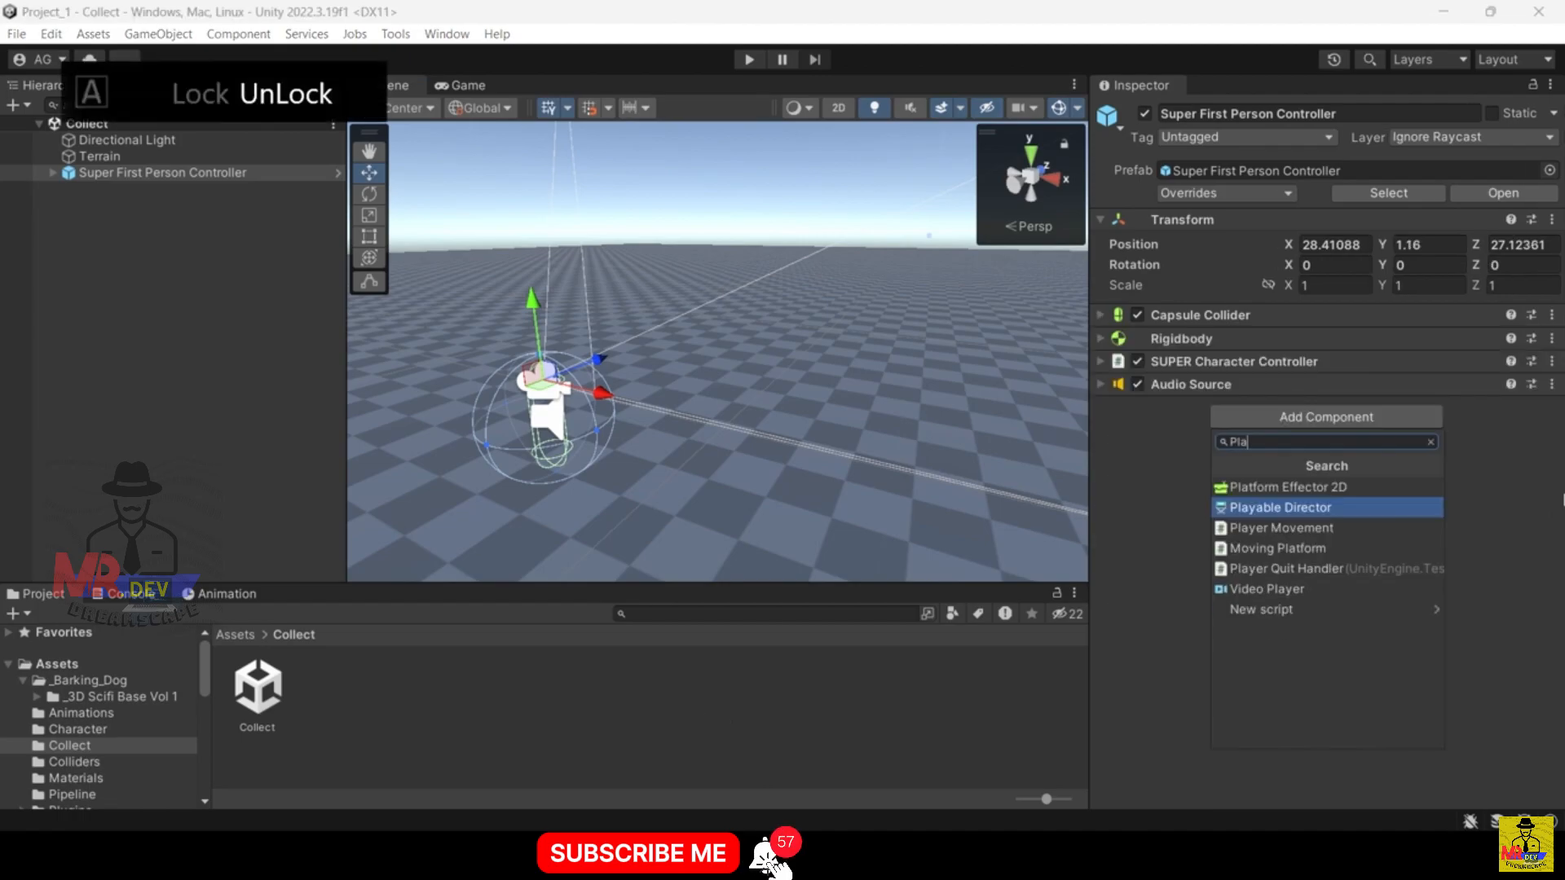
- Create a new script named PlayerController and add it as a component to the Super First Person Controller
type("yerController")
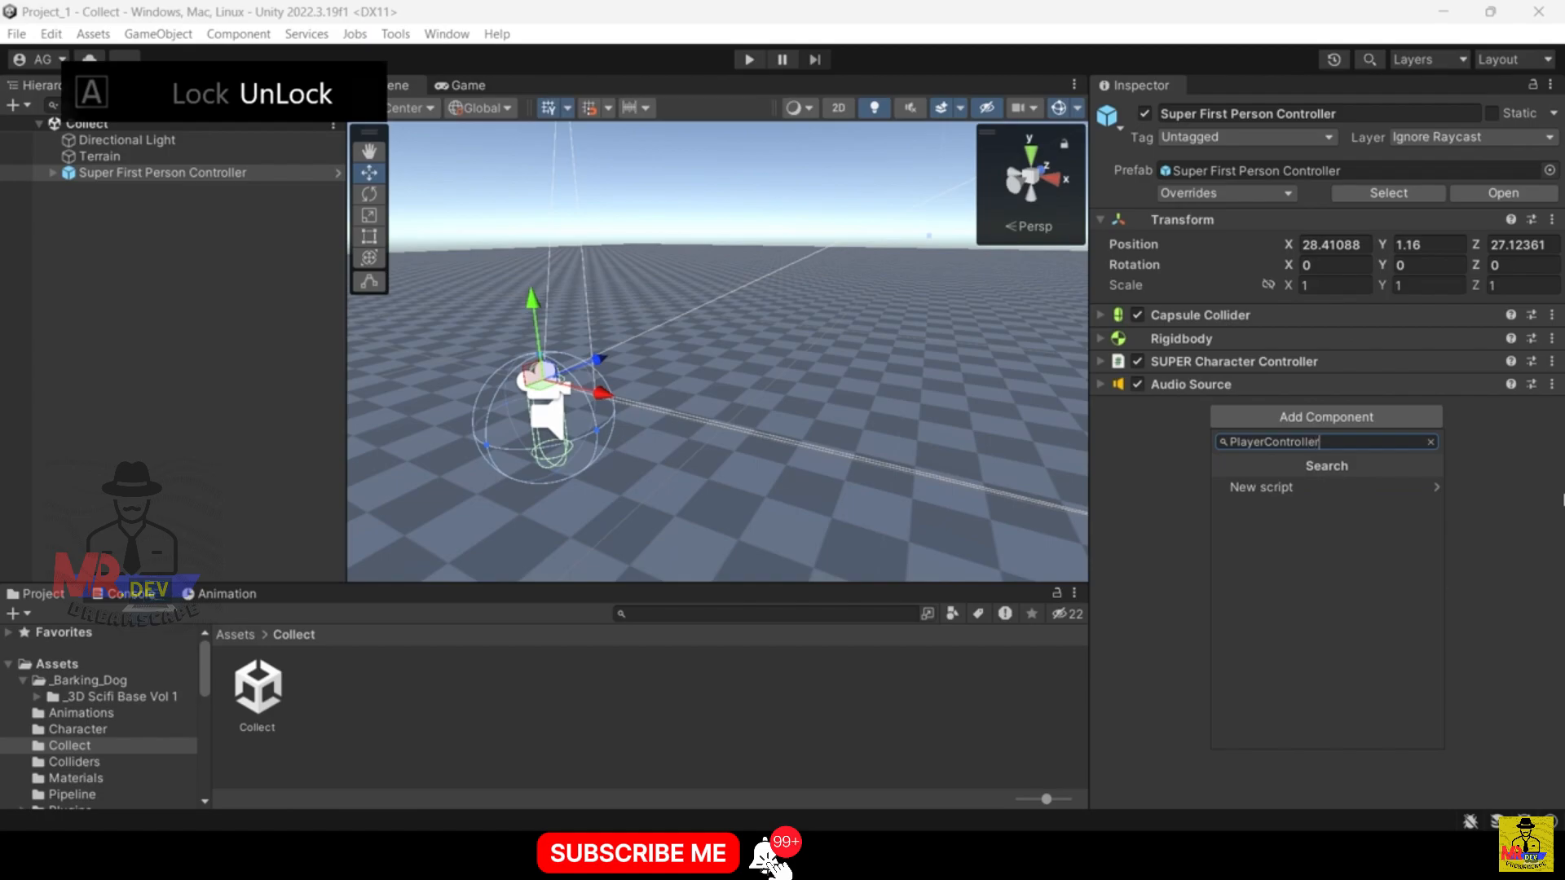
left_click(1380, 482)
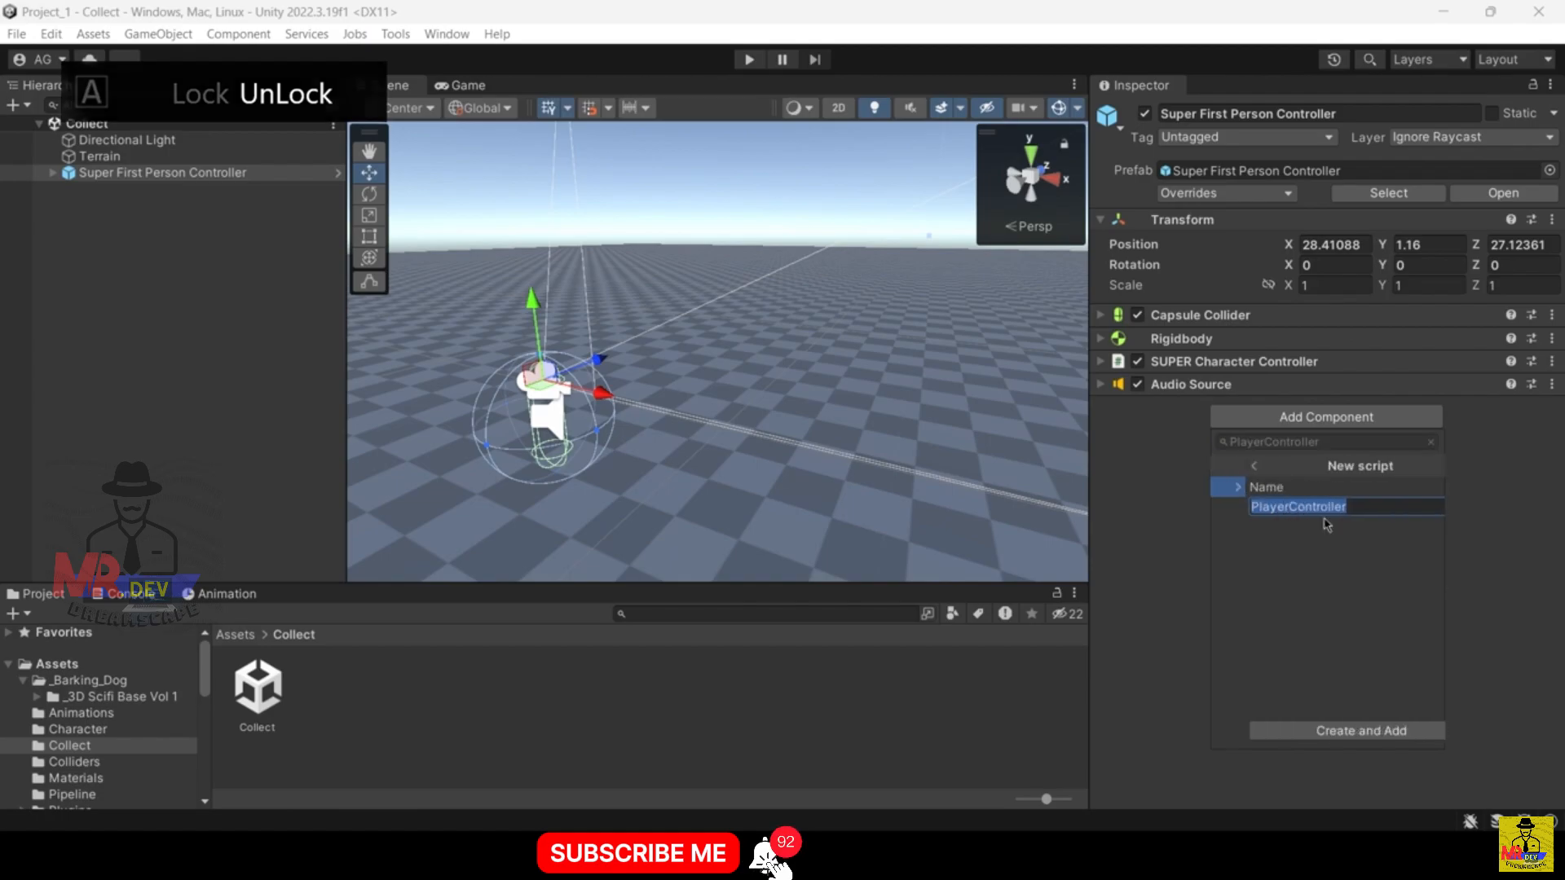
left_click(1310, 730)
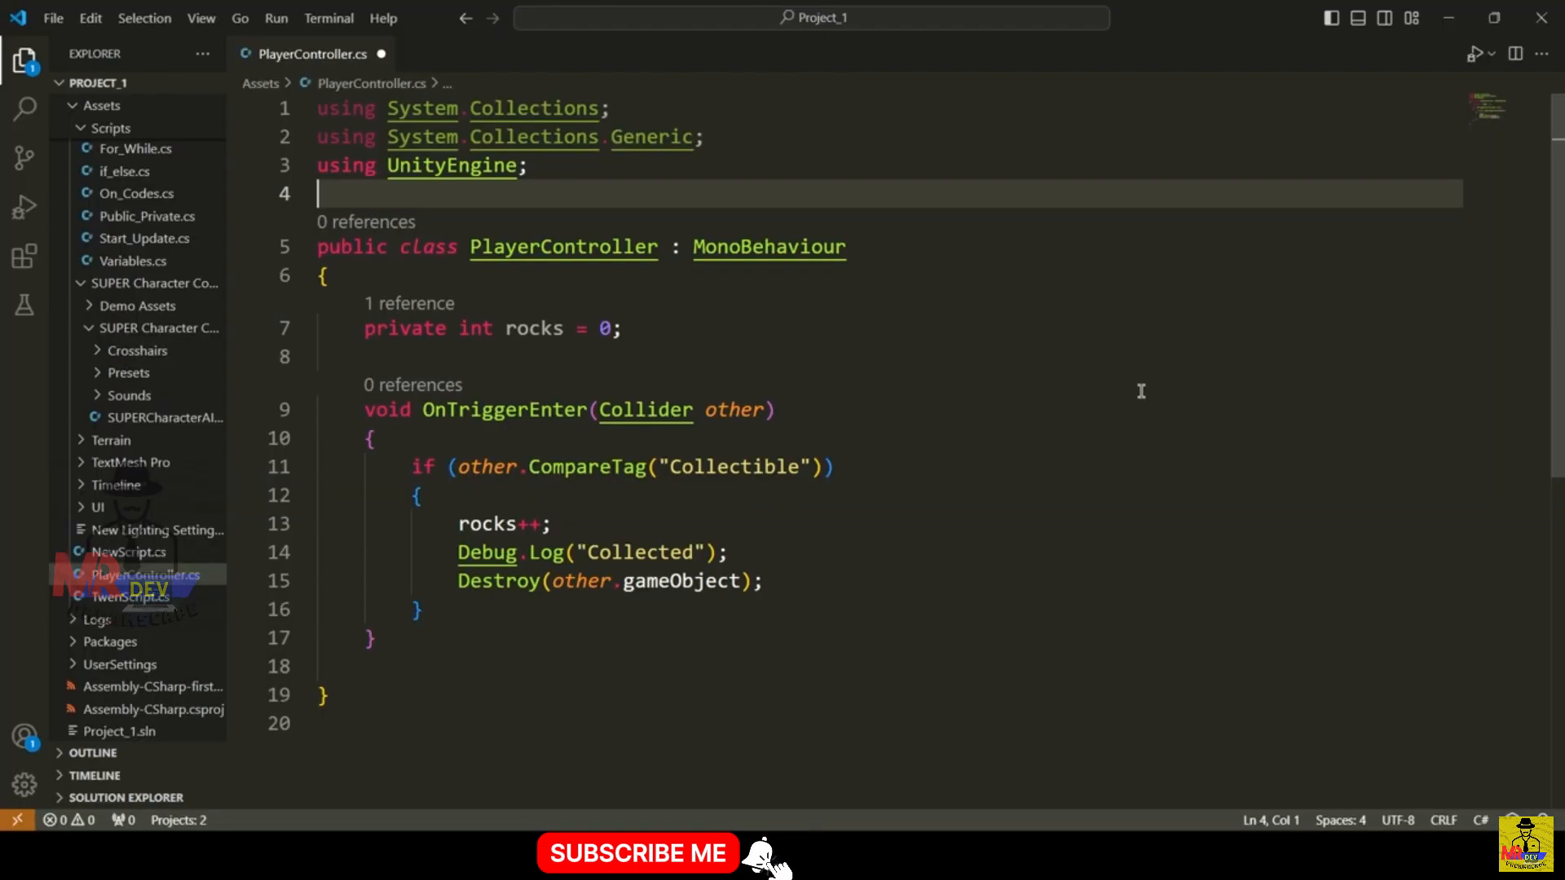